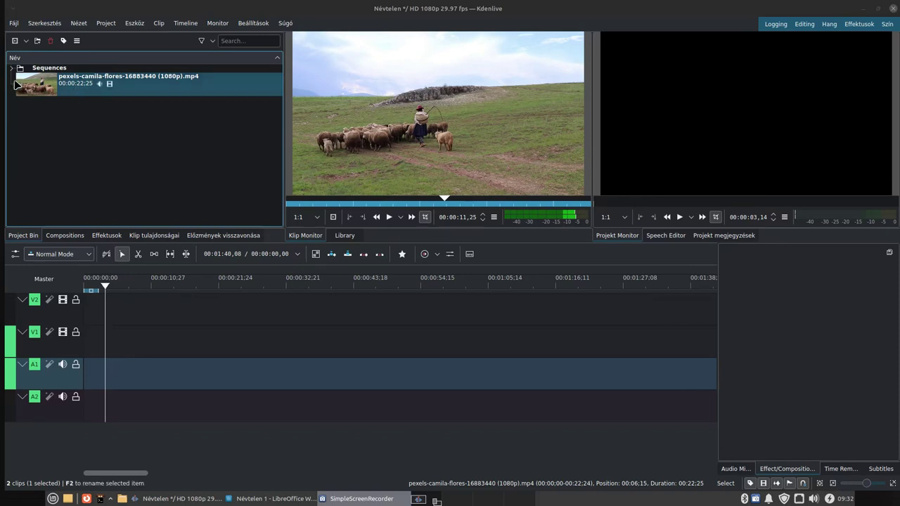
{"action": "mouse_move", "coordinate": [345, 144]}
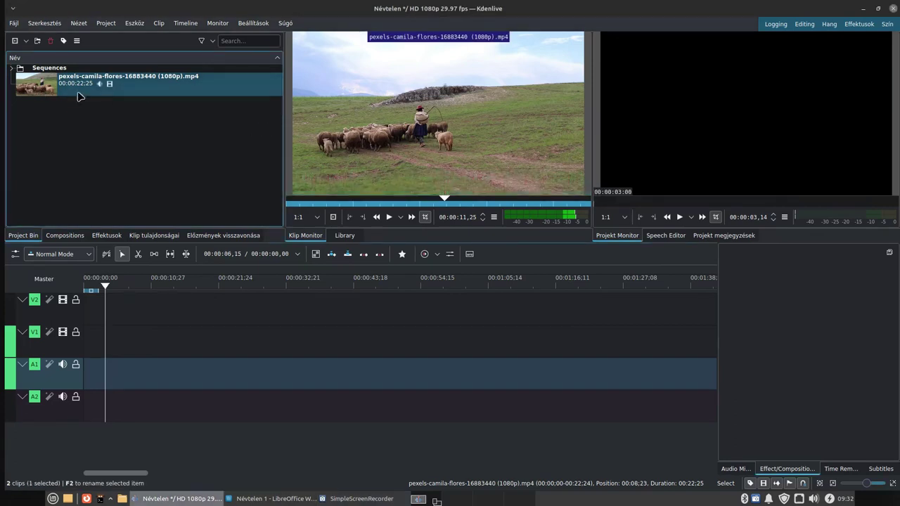
{"action": "left_click_drag", "start_coordinate": [81, 83], "coordinate": [190, 343]}
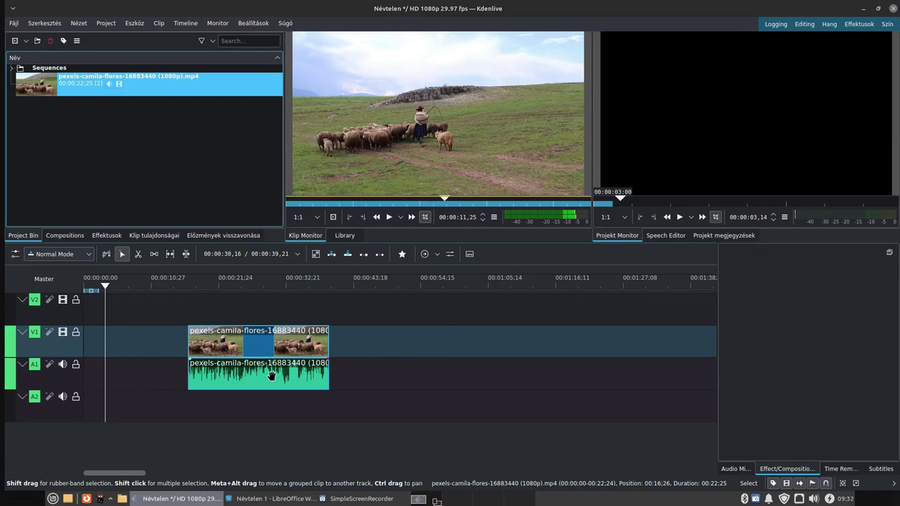
{"action": "left_click_drag", "start_coordinate": [281, 347], "coordinate": [153, 354]}
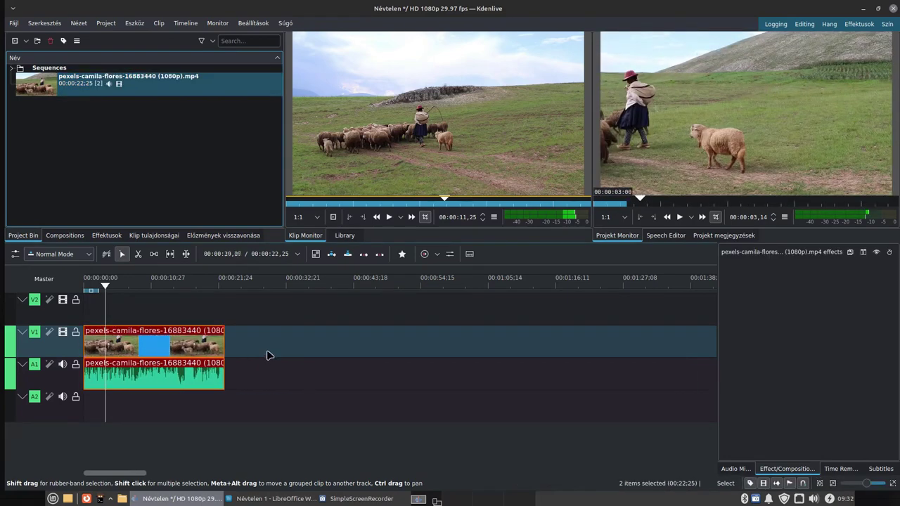
Ungroup the clip's video and audio, and delete the audio part from track A1
{"action": "scroll", "coordinate": [168, 379], "scroll_direction": "up", "scroll_amount": 3, "text": "ctrl"}
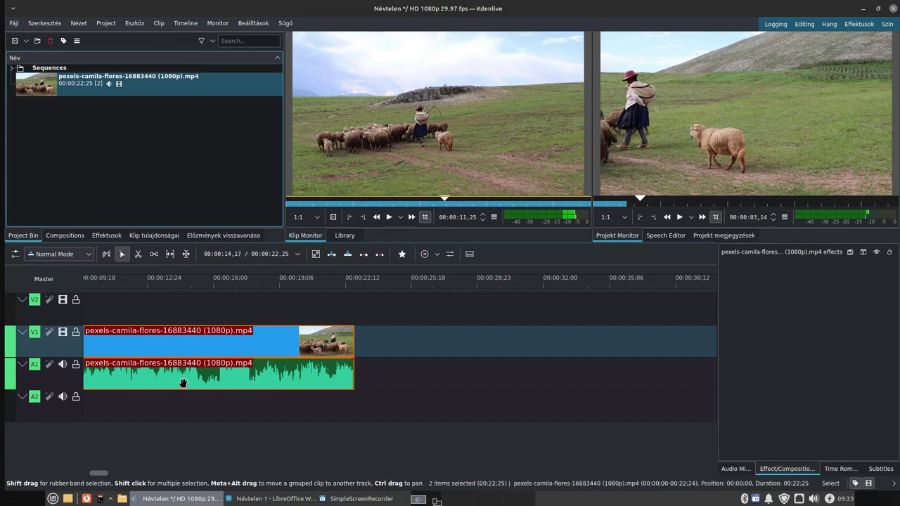
{"action": "left_click", "coordinate": [182, 383]}
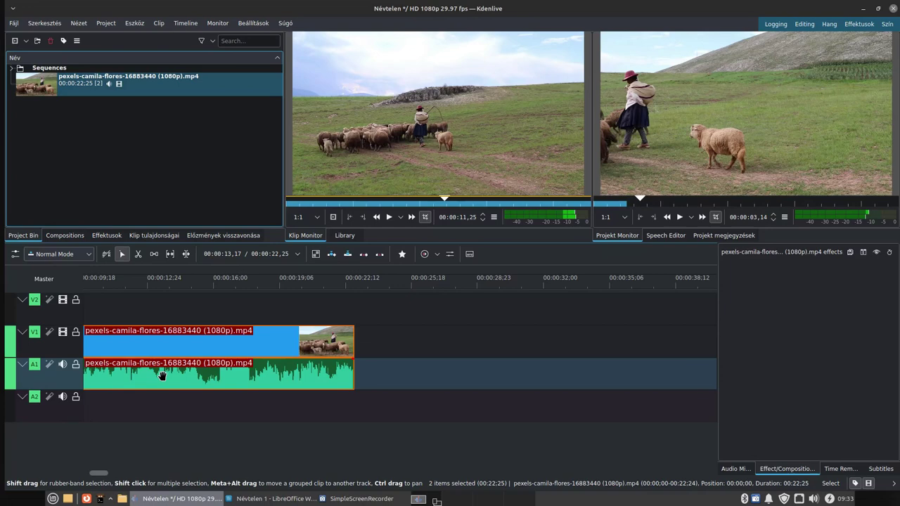
{"action": "right_click", "coordinate": [163, 376]}
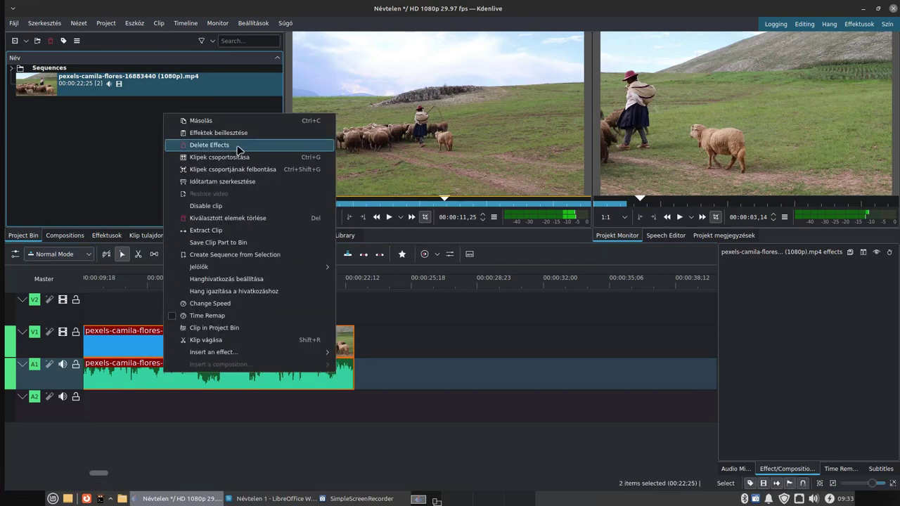
{"action": "left_click", "coordinate": [234, 173]}
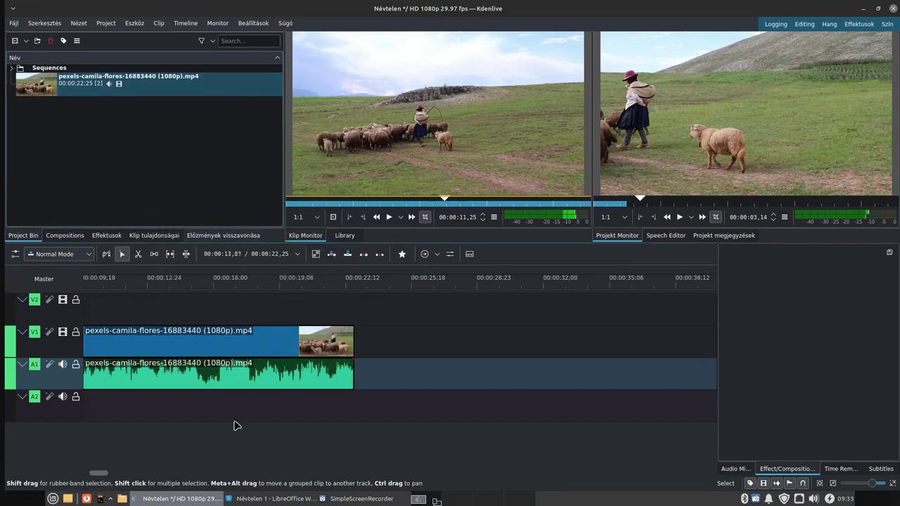
{"action": "left_click", "coordinate": [220, 374]}
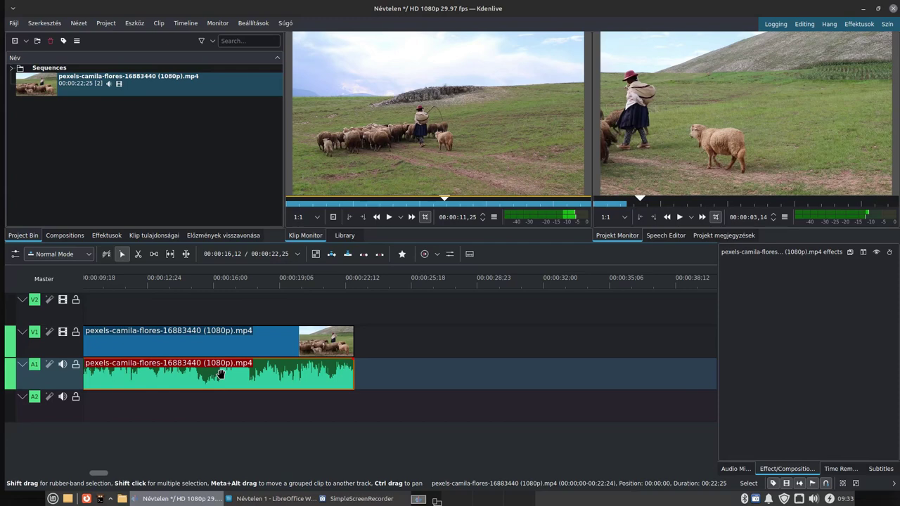
{"action": "key", "text": "Delete"}
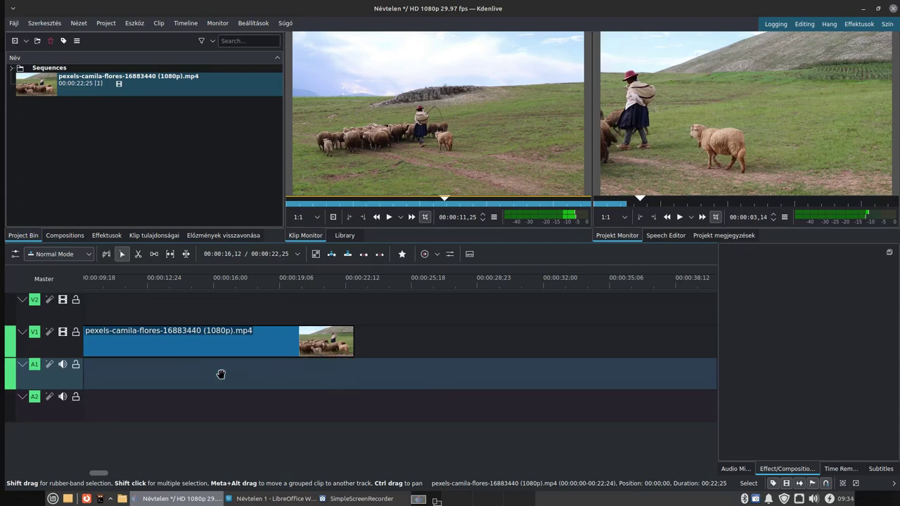
Add a subtitle starting at 00:00:12,15 and shorten it to end at 00:00:15,22
{"action": "left_click", "coordinate": [143, 287]}
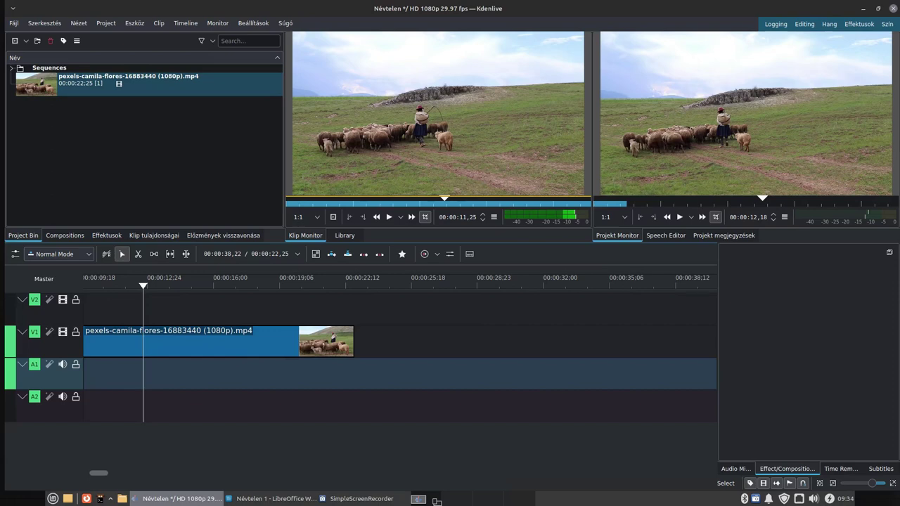
{"action": "left_click", "coordinate": [877, 469]}
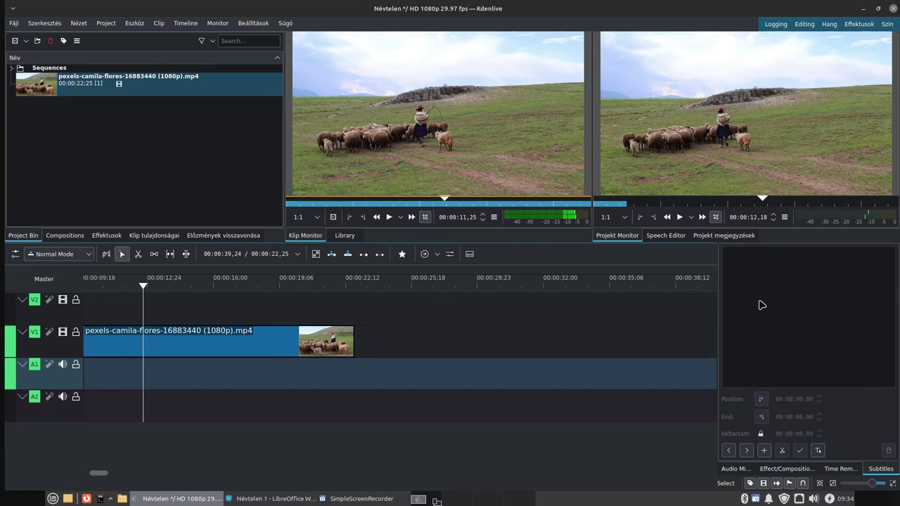
{"action": "key", "text": "alt+Tab"}
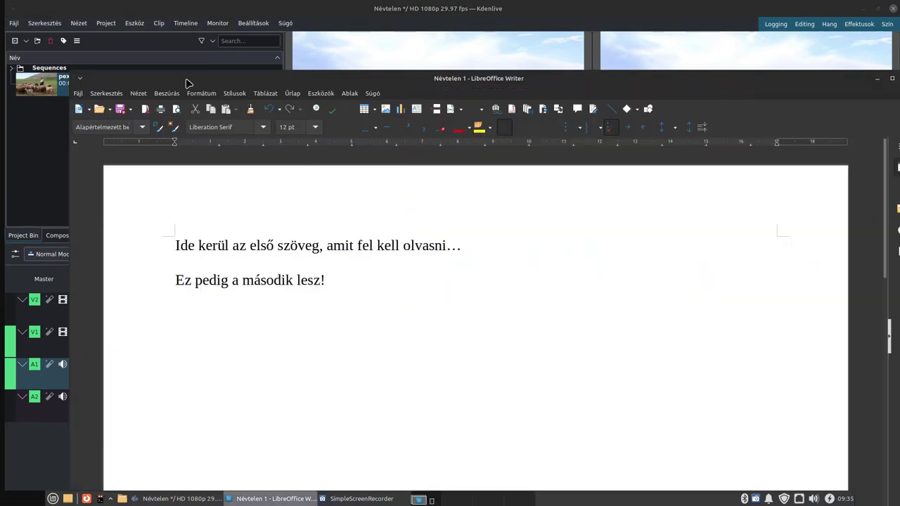
{"action": "key", "text": "alt+Tab"}
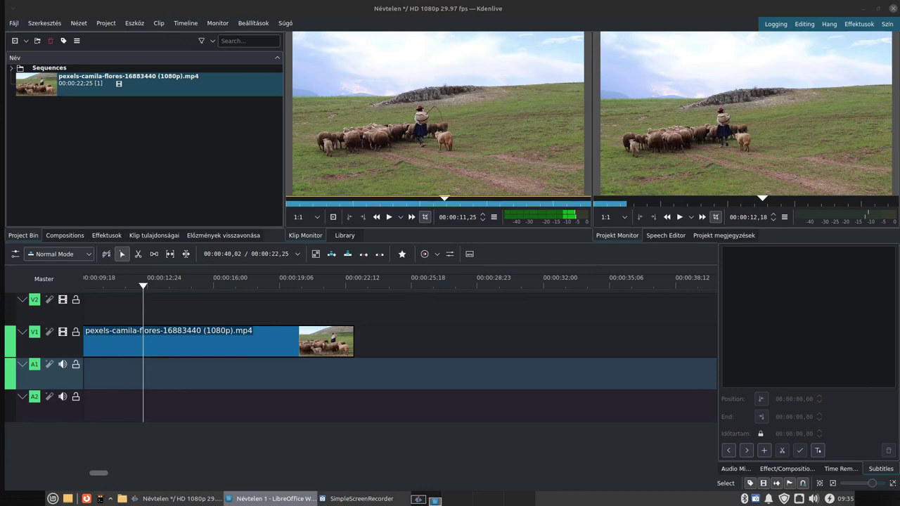
{"action": "left_click", "coordinate": [142, 288]}
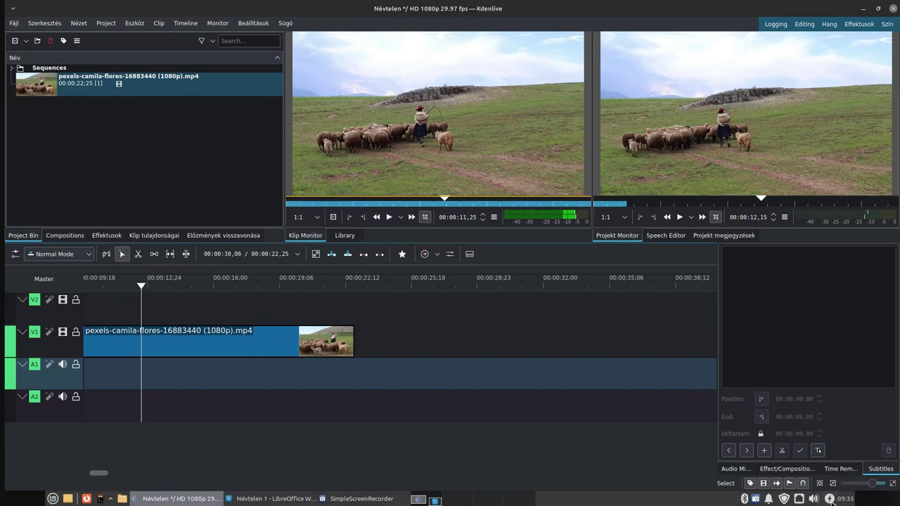
{"action": "left_click", "coordinate": [765, 450]}
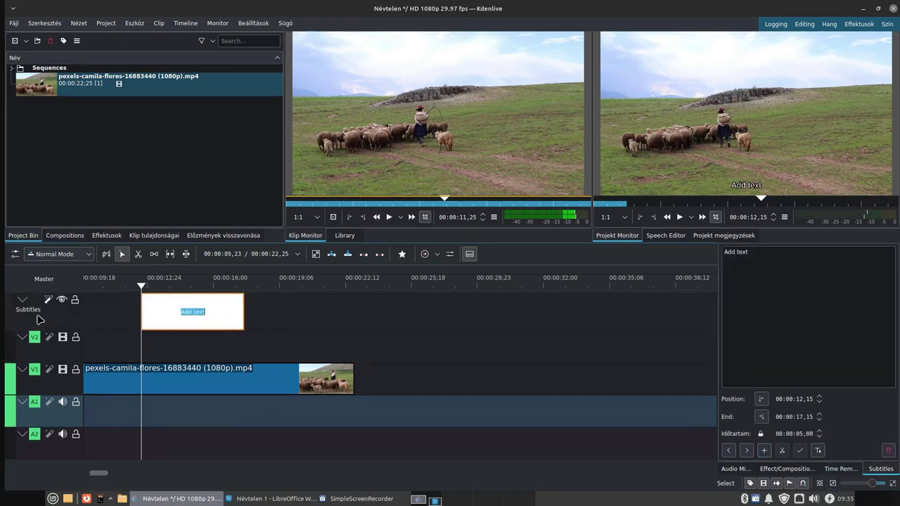
{"action": "left_click_drag", "start_coordinate": [244, 311], "coordinate": [206, 313]}
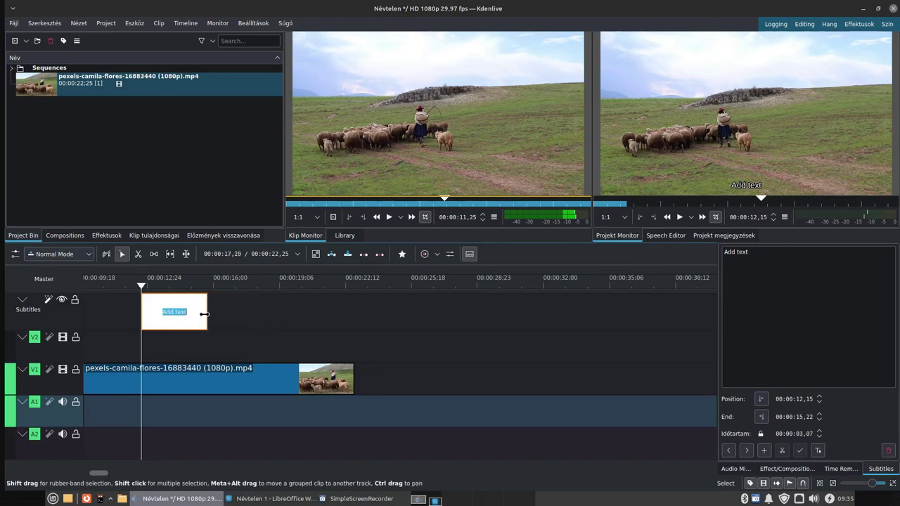
Replace the new subtitle's placeholder text with "Ide kerül az első szöveg, amit fel kell olvasni..."
{"action": "key", "text": "alt+Tab"}
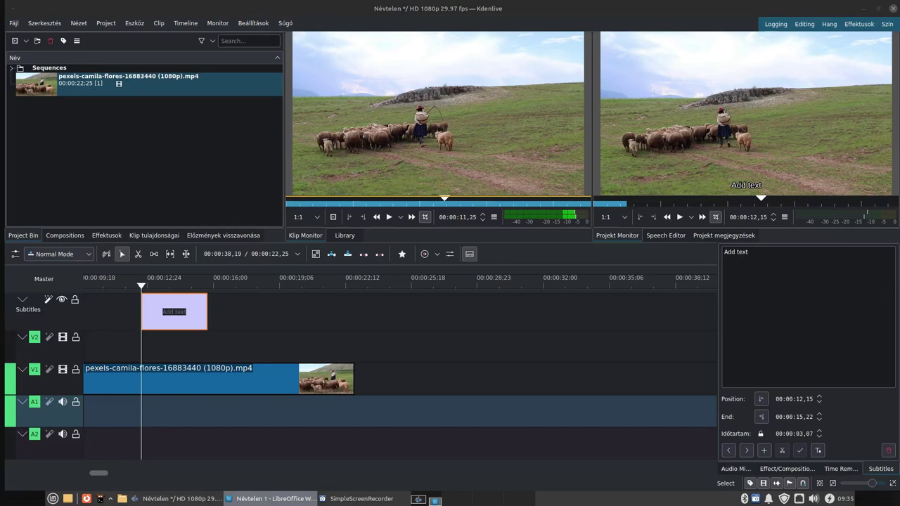
{"action": "left_click", "coordinate": [779, 255]}
{"action": "key", "text": "ctrl+a"}
{"action": "key", "text": "BackSpace"}
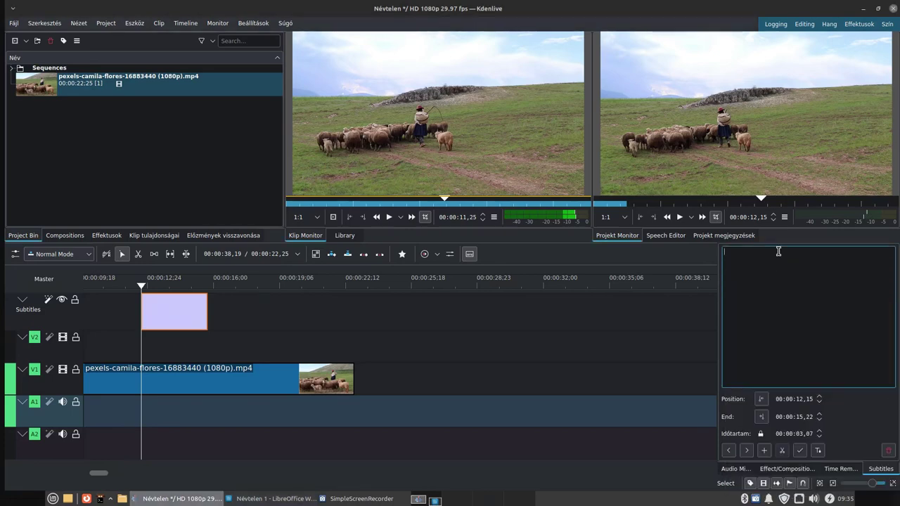
{"action": "key", "text": "alt+Tab"}
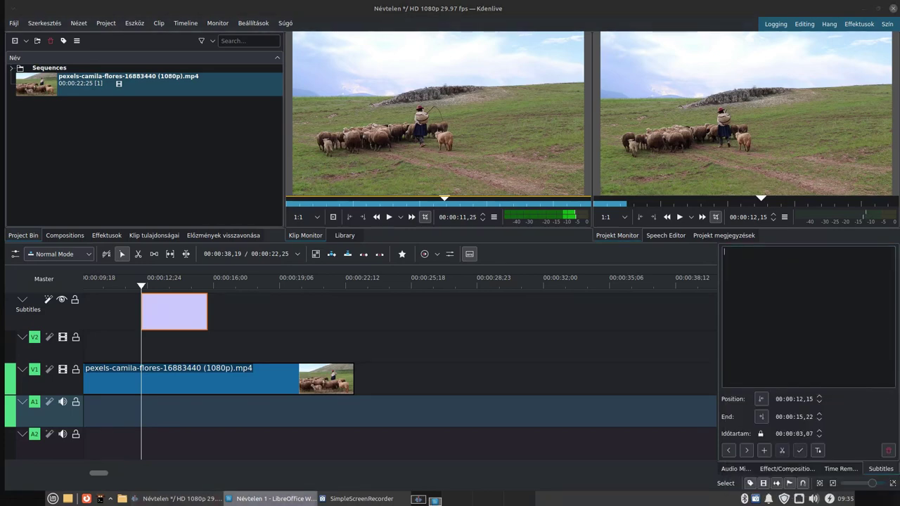
{"action": "left_click", "coordinate": [829, 299]}
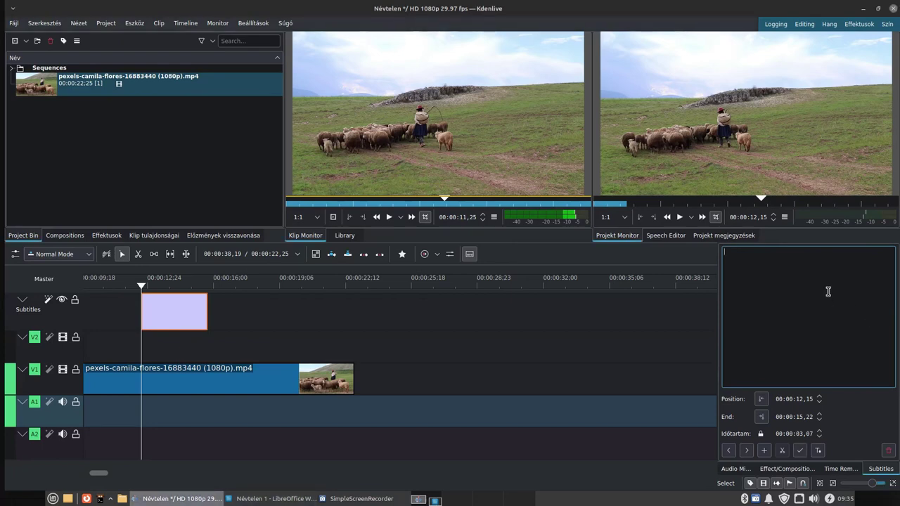
{"action": "type", "text": "Ide kerül az első szöveg, amit fel kell olvasni..."}
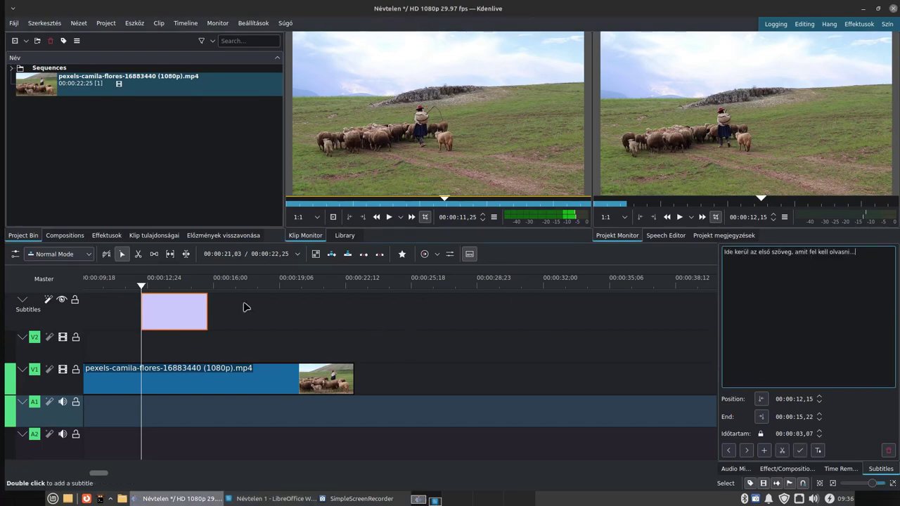
Play the project from just before the first subtitle to check how it appears over the video
{"action": "left_click", "coordinate": [120, 290]}
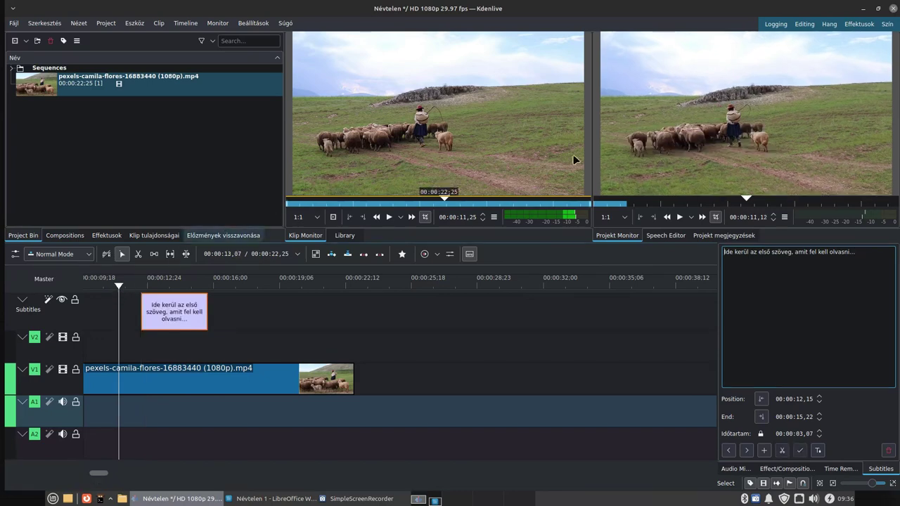
{"action": "left_click", "coordinate": [668, 136]}
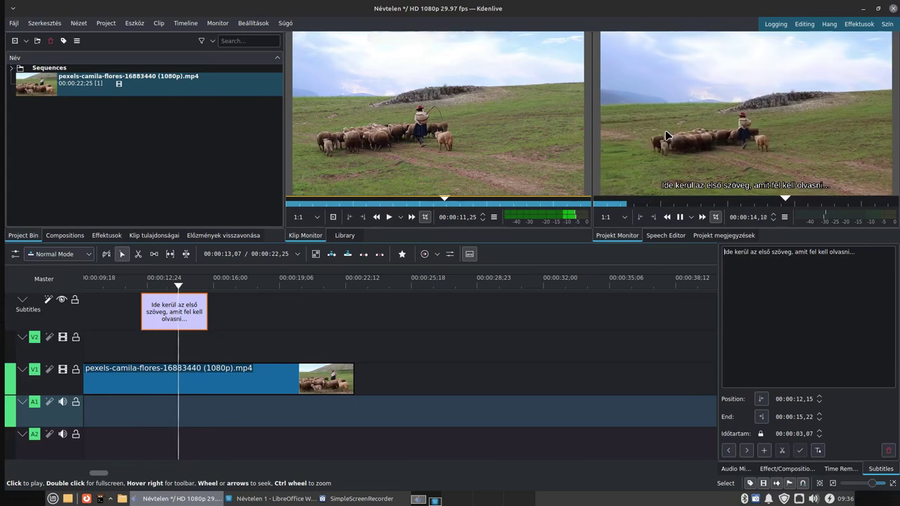
{"action": "left_click", "coordinate": [666, 130]}
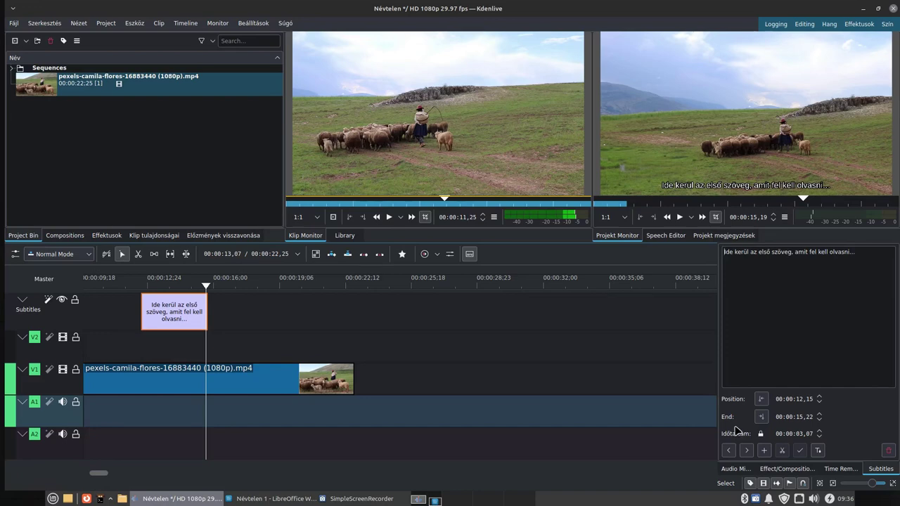
Examine the subtitle style options, switching the custom font on and off again
{"action": "left_click", "coordinate": [817, 450]}
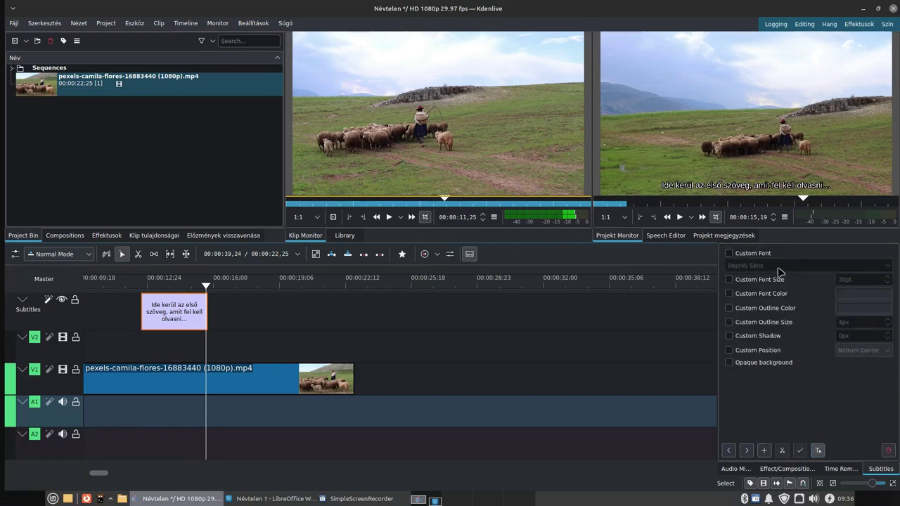
{"action": "left_click", "coordinate": [729, 253]}
{"action": "left_click", "coordinate": [729, 253]}
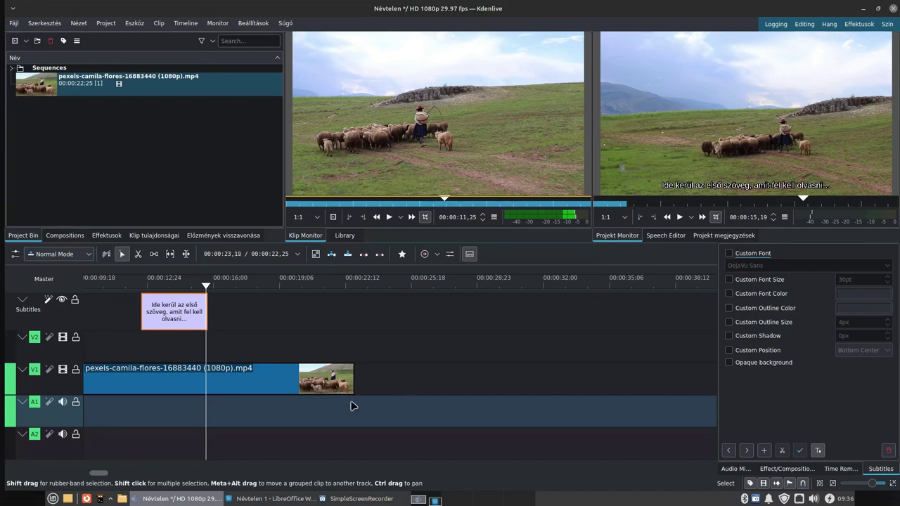
Add a second subtitle reading "Ez pedig a második lesz!" and fit it between 00:00:19,02 and 00:00:22,25
{"action": "left_click", "coordinate": [303, 411]}
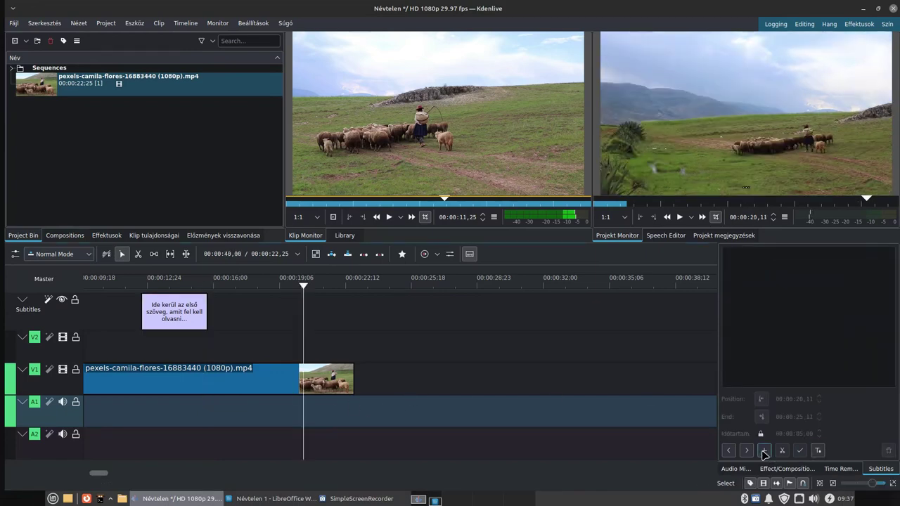
{"action": "left_click", "coordinate": [764, 451]}
{"action": "left_click_drag", "start_coordinate": [758, 251], "coordinate": [695, 249]}
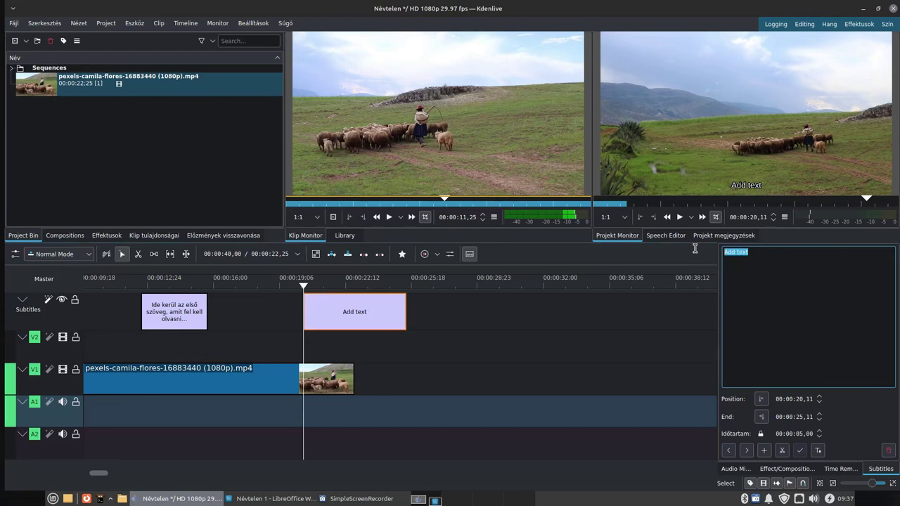
{"action": "key", "text": "BackSpace"}
{"action": "type", "text": "Ez pedig a második lesz!"}
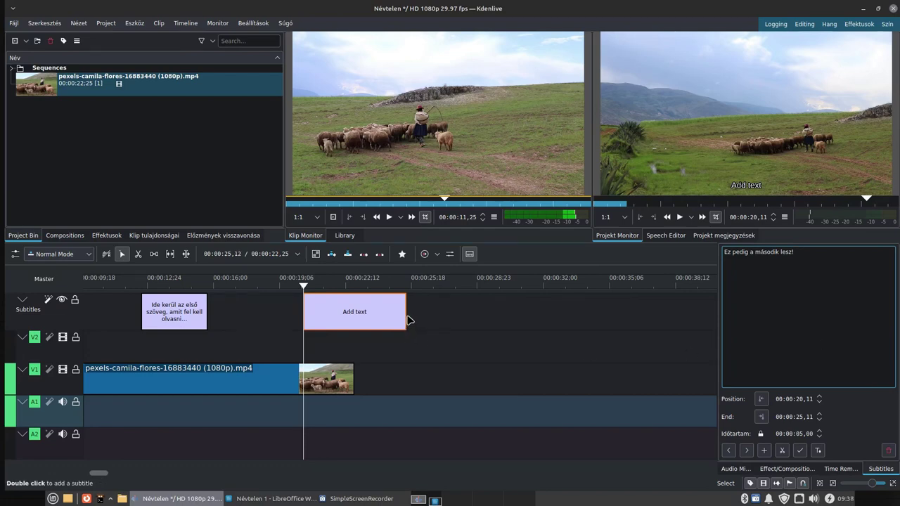
{"action": "mouse_move", "coordinate": [368, 312]}
{"action": "left_mouse_down"}
{"action": "mouse_move", "coordinate": [342, 312]}
{"action": "mouse_move", "coordinate": [357, 323]}
{"action": "left_mouse_up"}
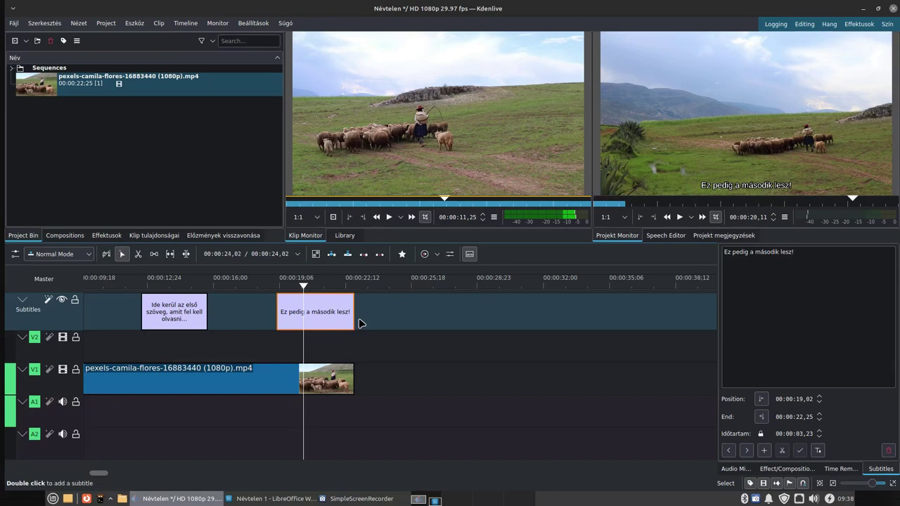
View the second and the first subtitle over the video, opening each one's text for editing on the subtitle track
{"action": "left_click", "coordinate": [265, 287]}
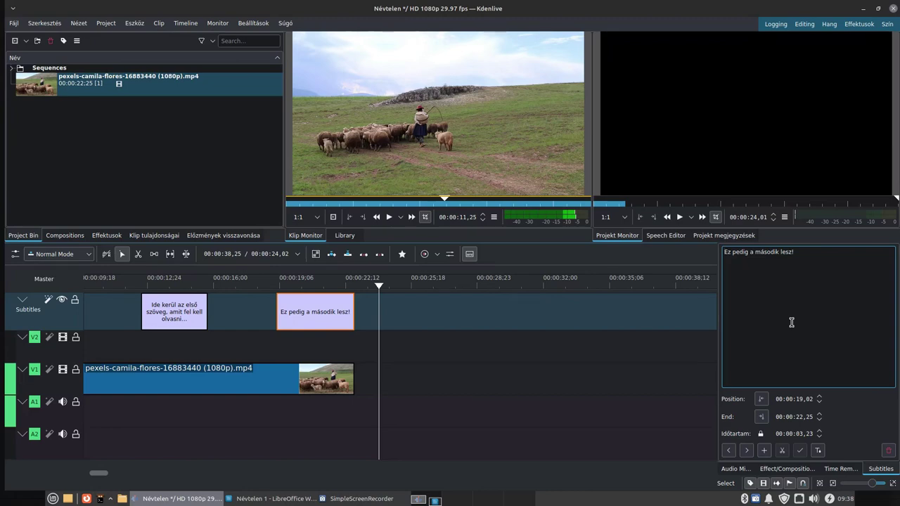
{"action": "left_click", "coordinate": [324, 285]}
{"action": "double_click", "coordinate": [316, 306]}
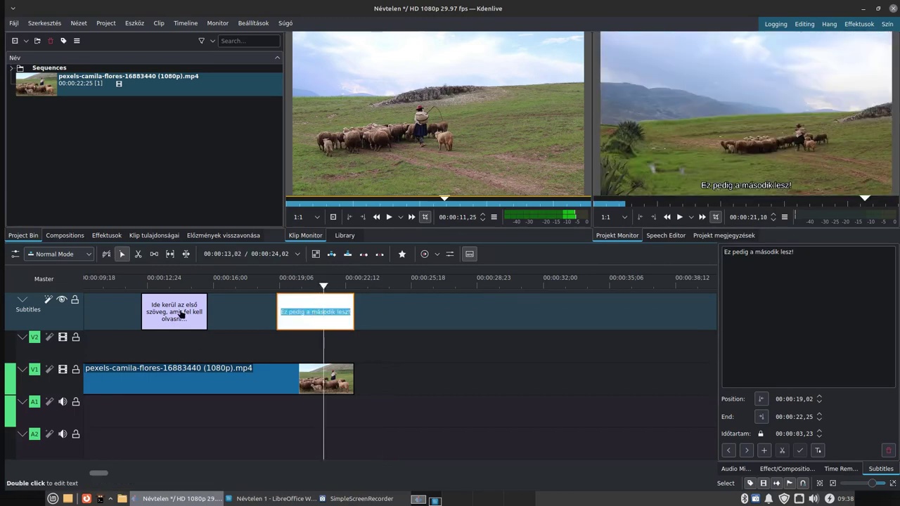
{"action": "left_click", "coordinate": [176, 285]}
{"action": "double_click", "coordinate": [170, 314]}
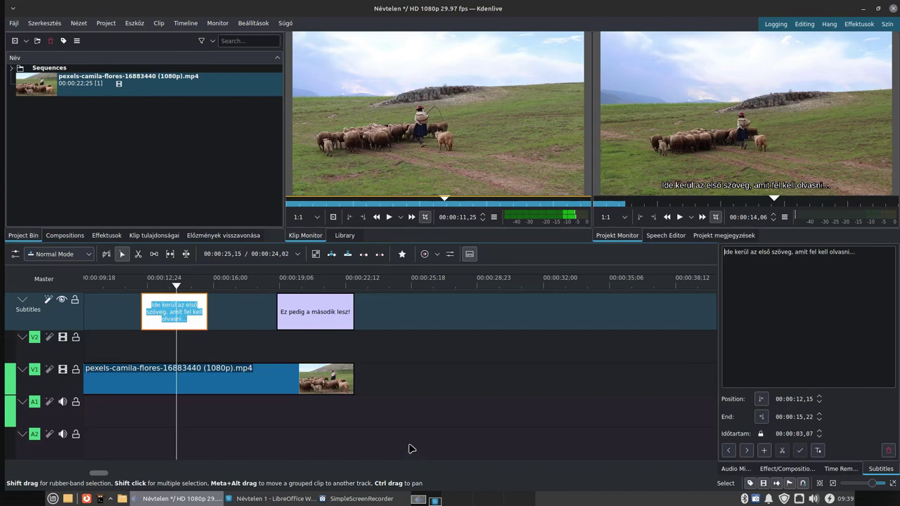
Save the project under the name "aa"
{"action": "left_click", "coordinate": [10, 24]}
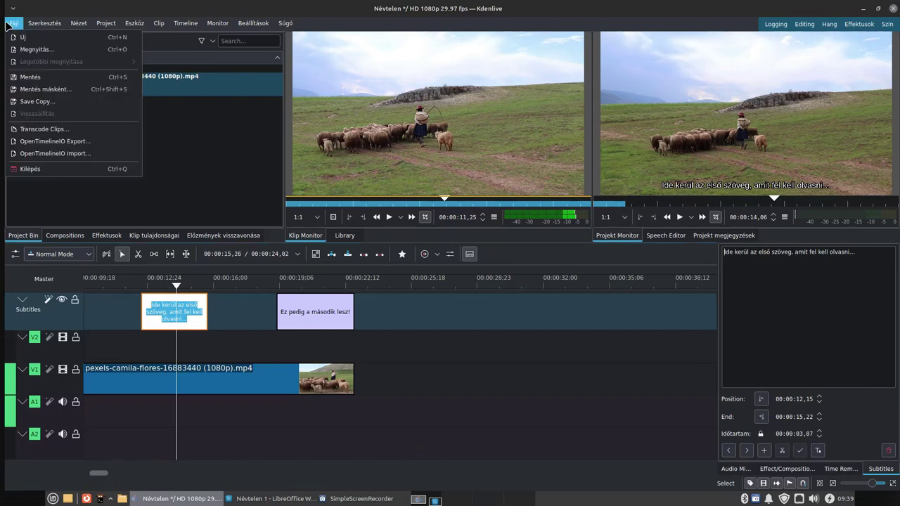
{"action": "left_click", "coordinate": [31, 89]}
{"action": "type", "text": "aa"}
{"action": "key", "text": "Return"}
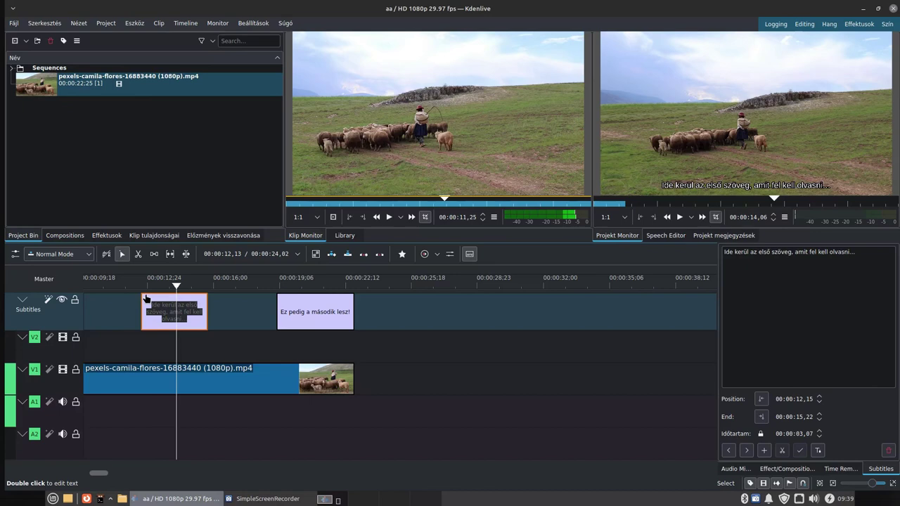
Place the playhead at the start of the first subtitle and show the record controls on audio track A1
{"action": "left_click_drag", "start_coordinate": [176, 287], "coordinate": [142, 284]}
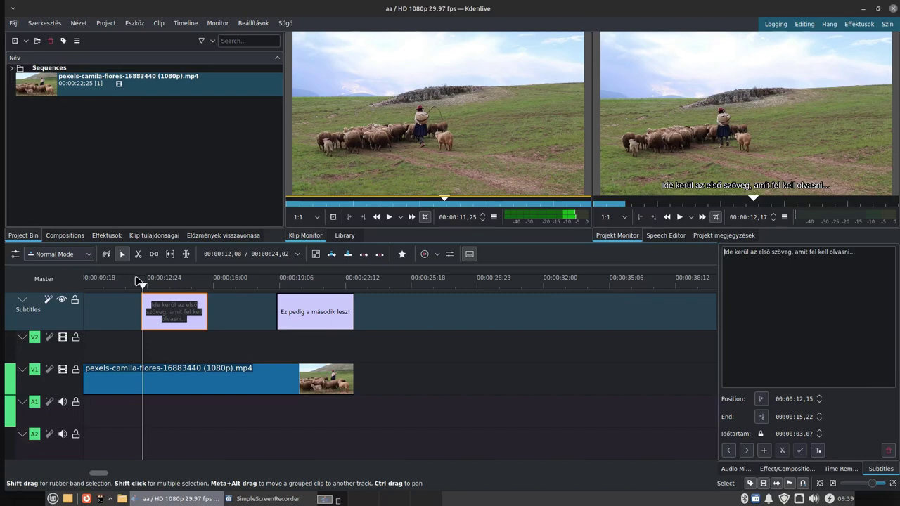
{"action": "left_click", "coordinate": [92, 83]}
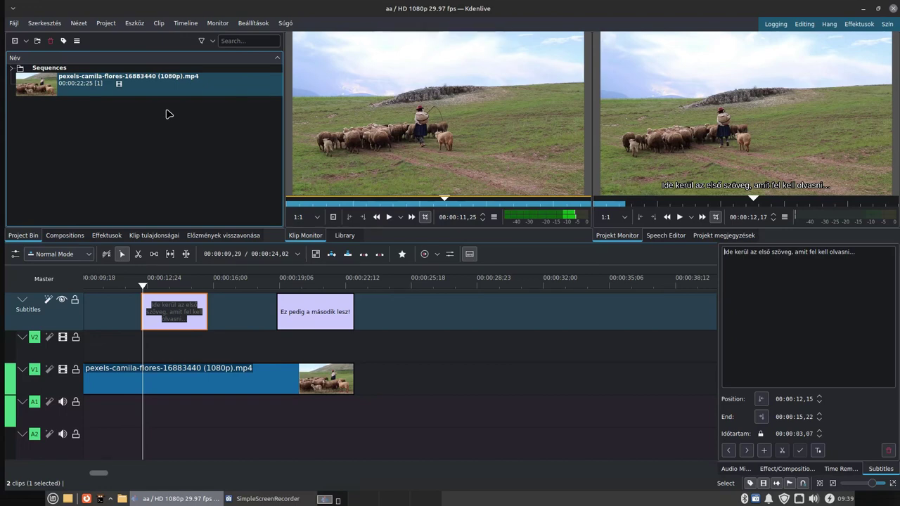
{"action": "right_click", "coordinate": [39, 418]}
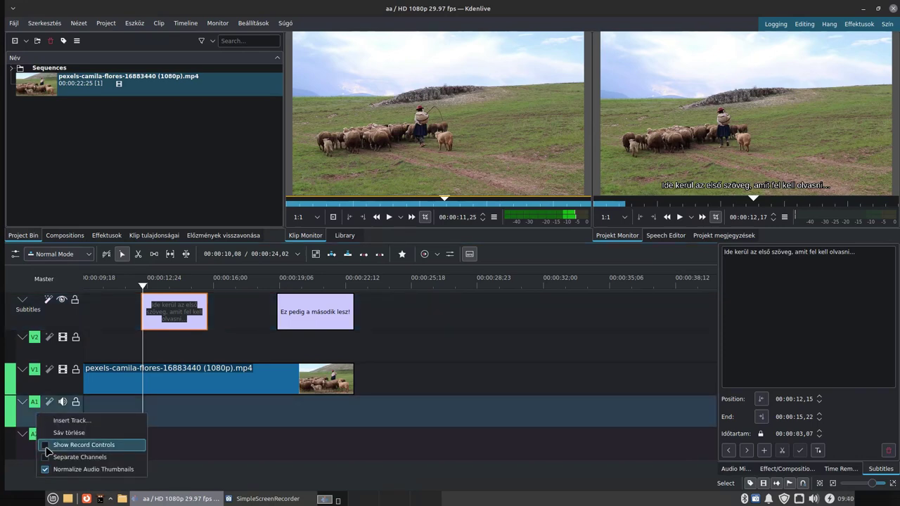
{"action": "left_click", "coordinate": [84, 445]}
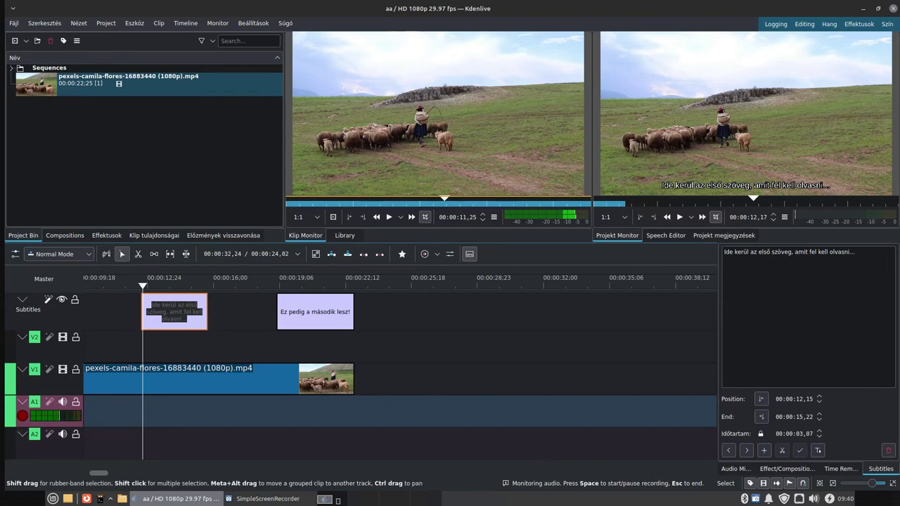
Check the microphone level in the audio mixer and record the first subtitle's narration on track A1
{"action": "left_click", "coordinate": [736, 469]}
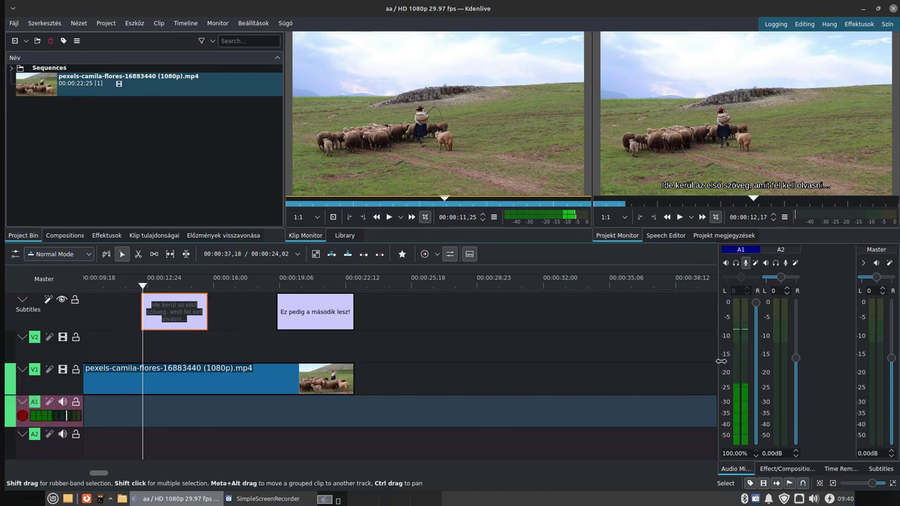
{"action": "mouse_move", "coordinate": [751, 324]}
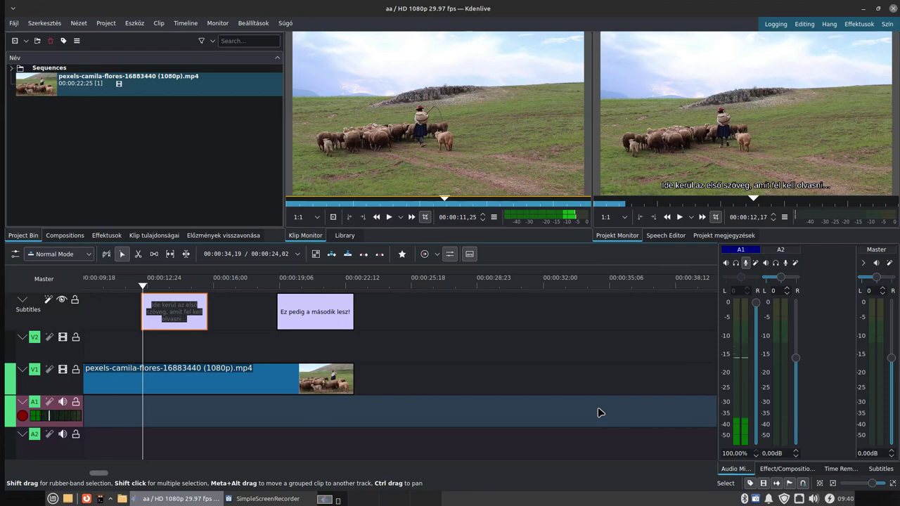
{"action": "left_click", "coordinate": [20, 417]}
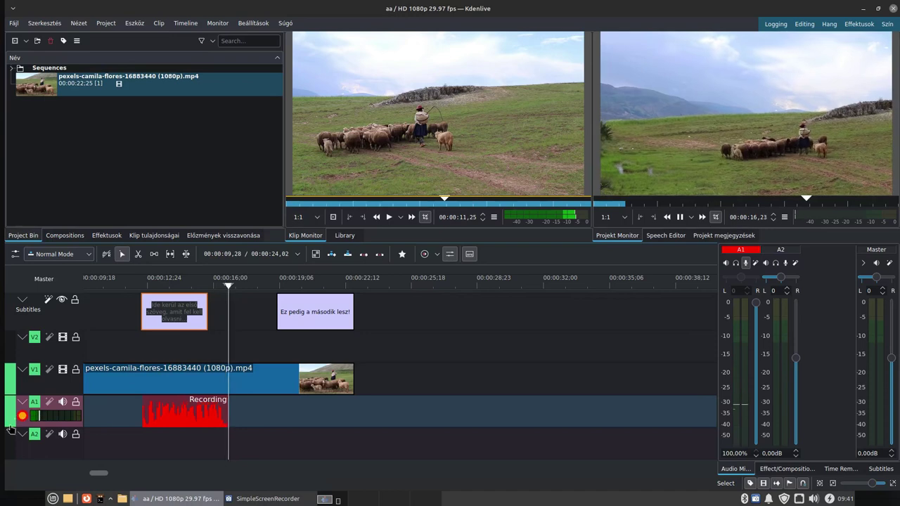
{"action": "key", "text": "space"}
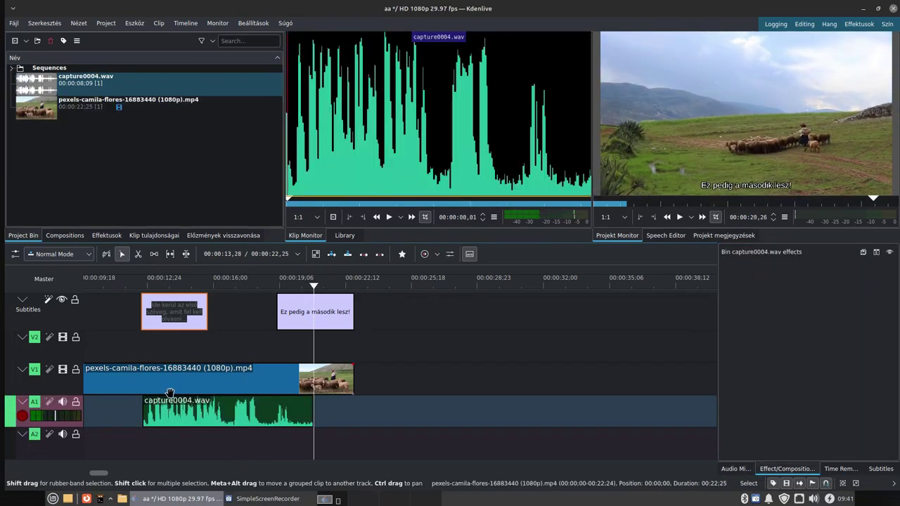
Move the recorded narration clip on A1 earlier so it starts at about 00:00:11,28
{"action": "left_click_drag", "start_coordinate": [165, 408], "coordinate": [156, 408]}
{"action": "left_click", "coordinate": [137, 285]}
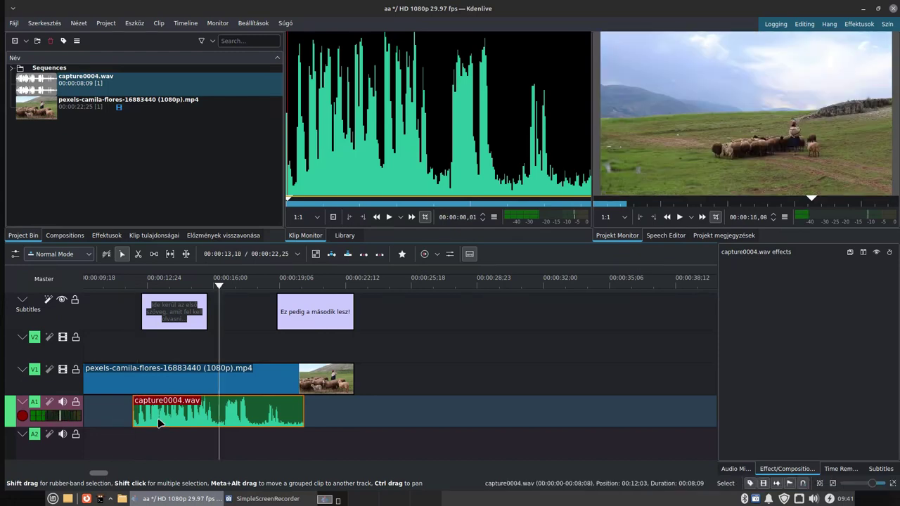
{"action": "left_click_drag", "start_coordinate": [154, 421], "coordinate": [150, 422]}
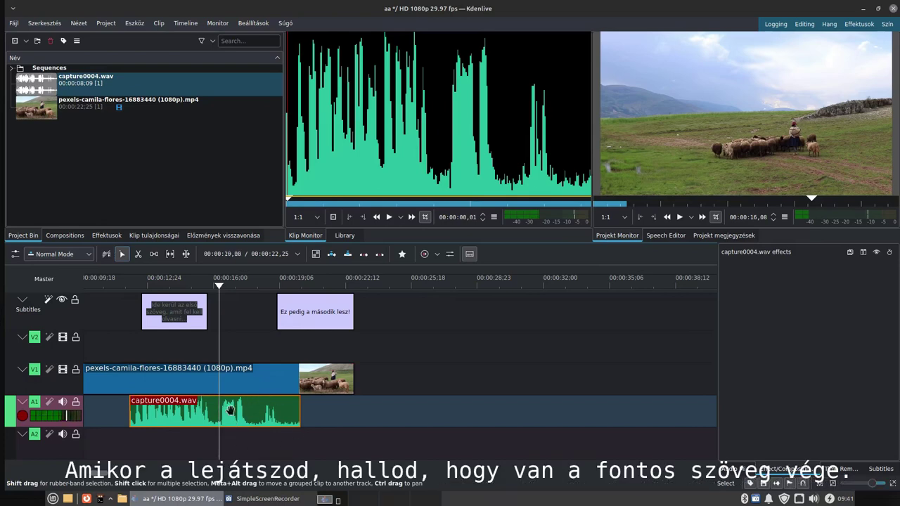
Cut the narration clip at about 00:00:16,02 and delete the part after the cut
{"action": "left_click", "coordinate": [139, 255]}
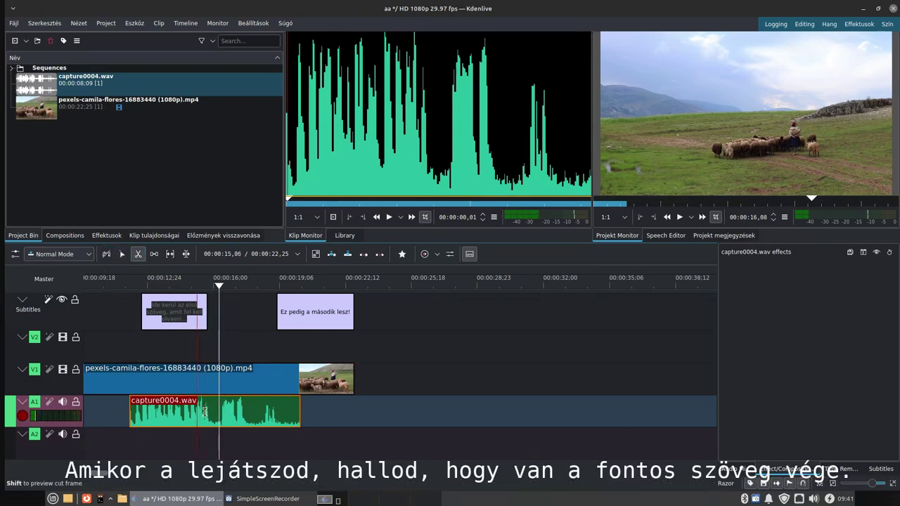
{"action": "left_click", "coordinate": [215, 415]}
{"action": "key", "text": "s"}
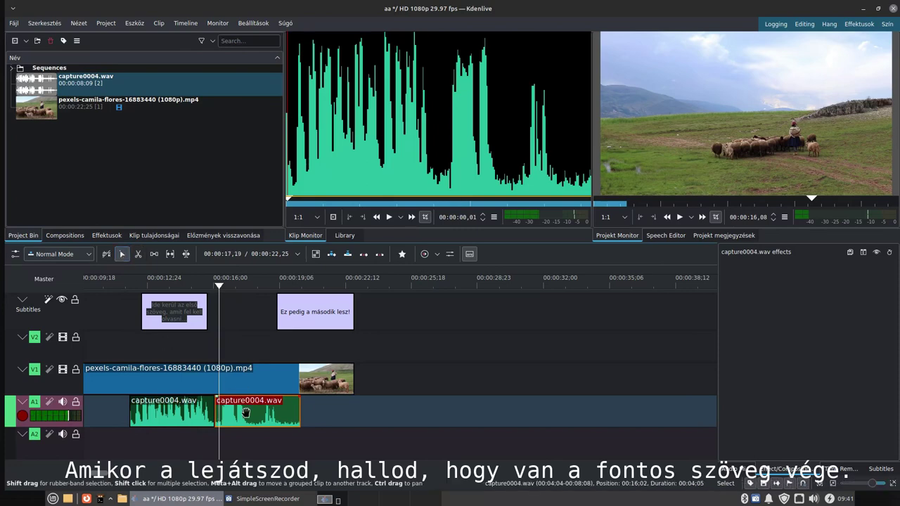
{"action": "key", "text": "Delete"}
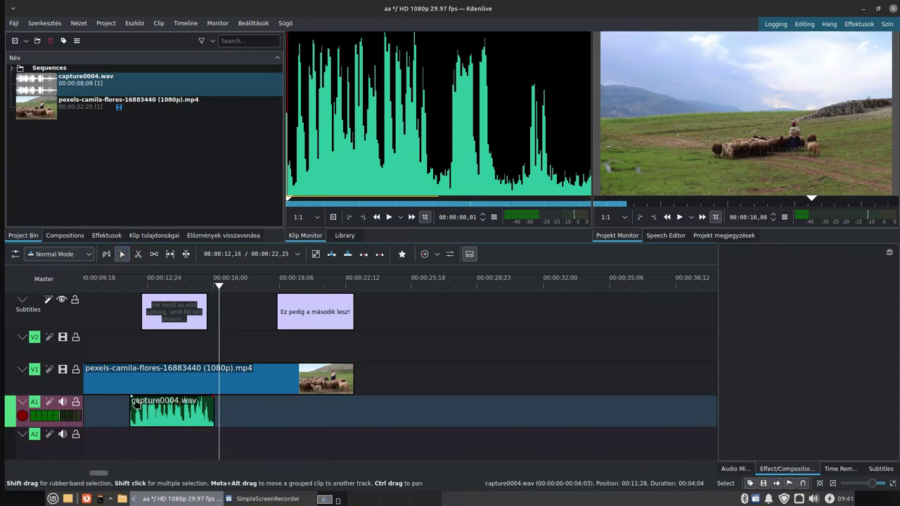
Add a short fade-out to the end of the first narration clip, trying a fade-in at its start and removing it
{"action": "key", "text": "alt+Right"}
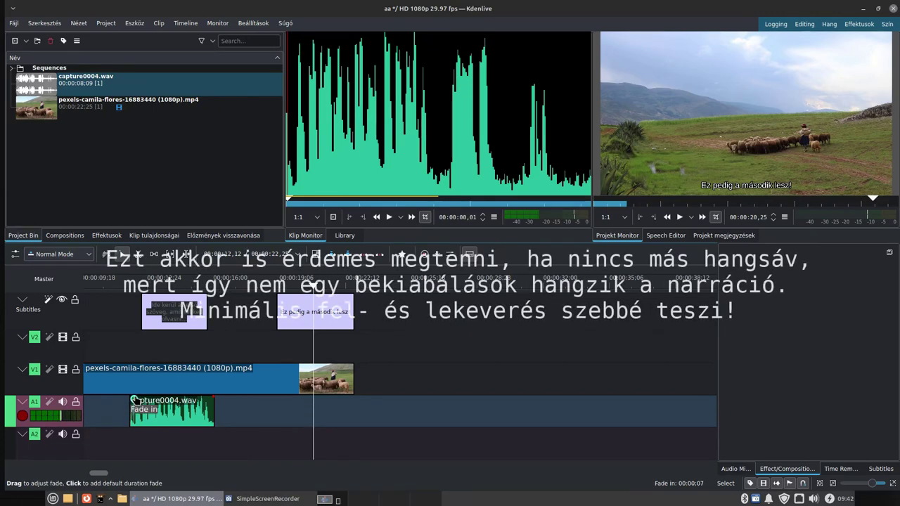
{"action": "left_click_drag", "start_coordinate": [213, 399], "coordinate": [208, 402]}
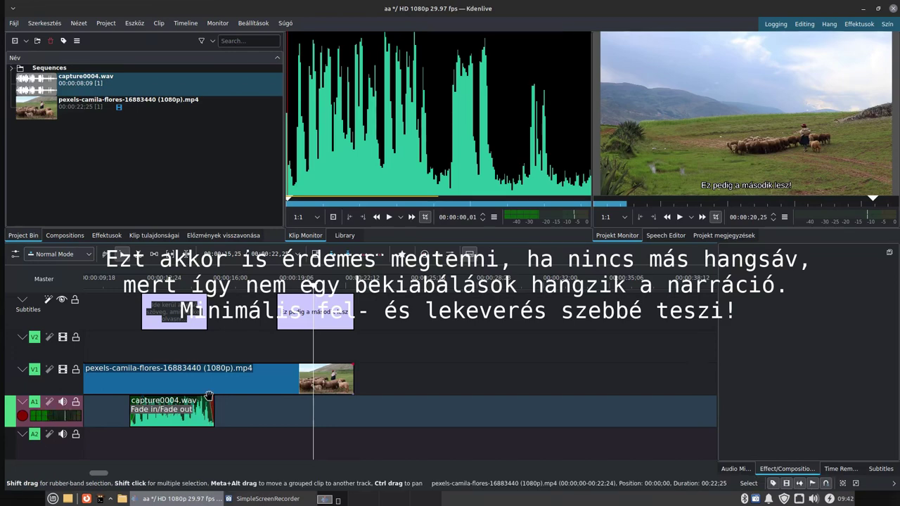
{"action": "left_click_drag", "start_coordinate": [146, 398], "coordinate": [123, 403]}
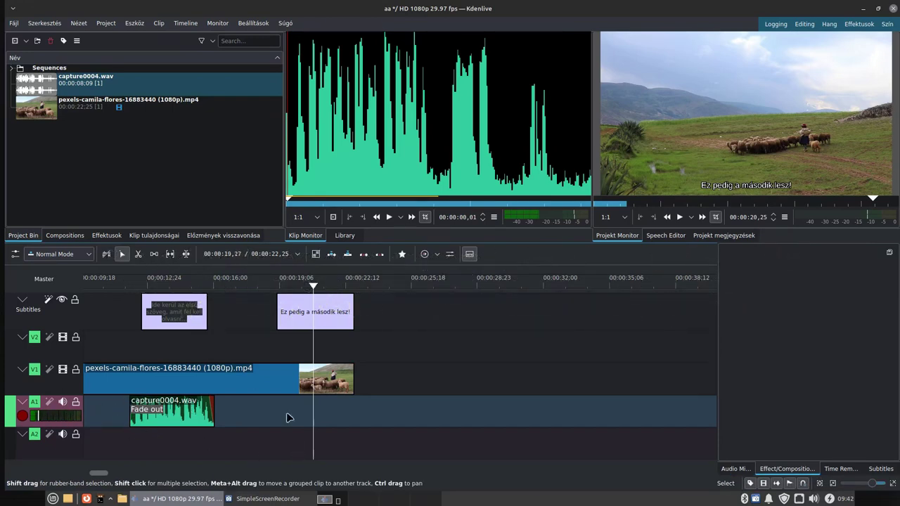
Record the second subtitle's narration on track A1, starting from 00:00:19,03
{"action": "left_click", "coordinate": [277, 287]}
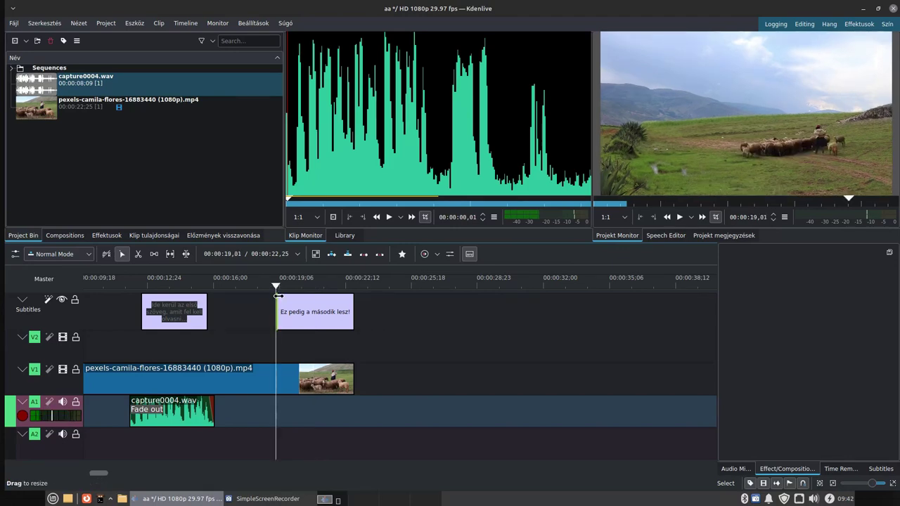
{"action": "left_click", "coordinate": [279, 288]}
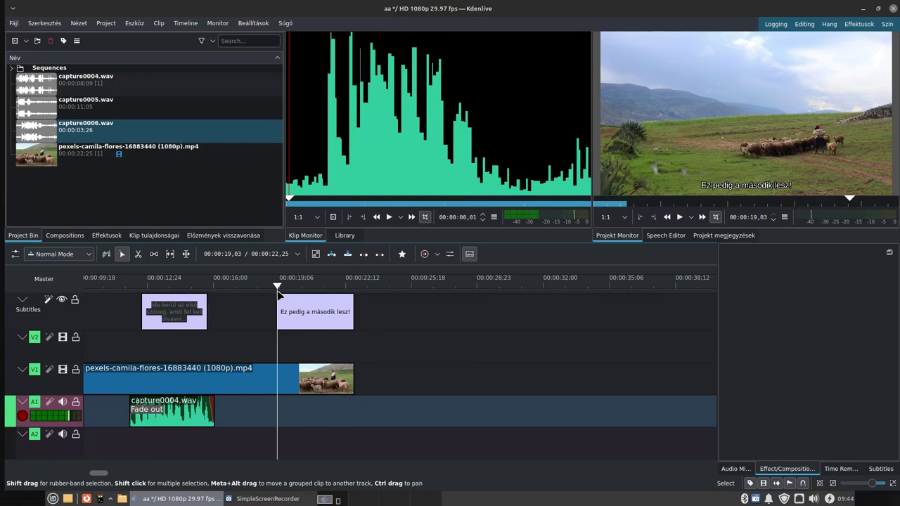
{"action": "left_click", "coordinate": [23, 417]}
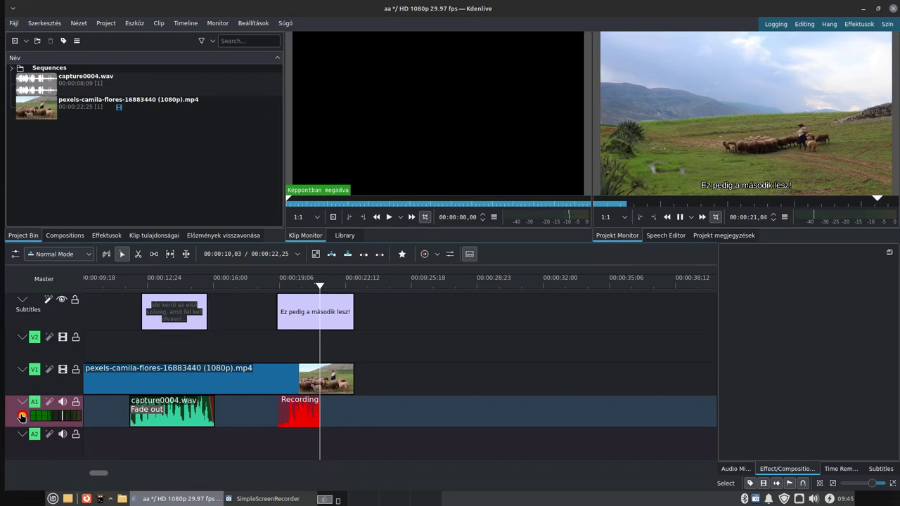
{"action": "left_click", "coordinate": [23, 416]}
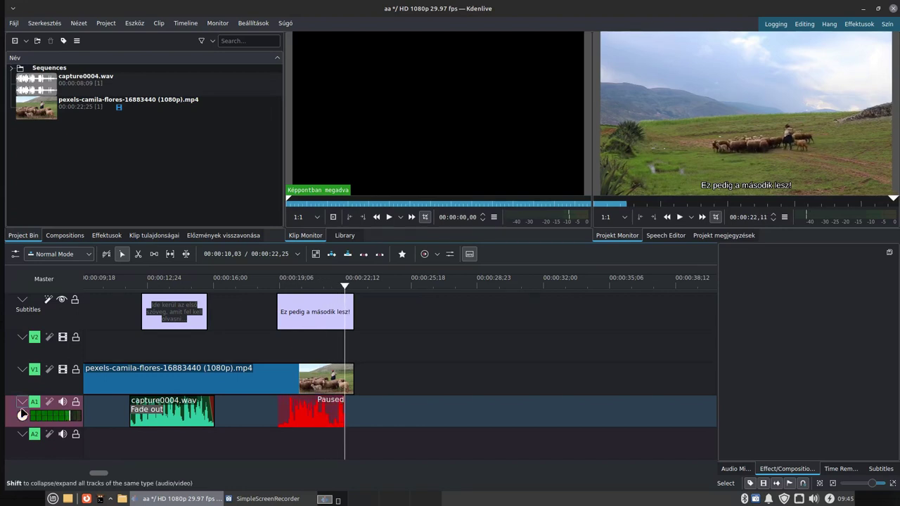
{"action": "left_click", "coordinate": [22, 416]}
{"action": "left_click", "coordinate": [23, 415]}
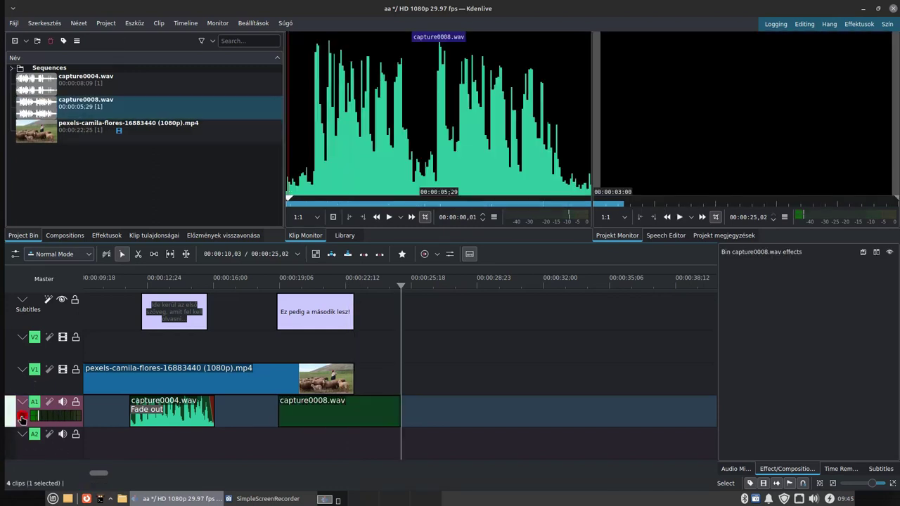
Move the second narration clip slightly earlier and trim away its silent beginning and everything after about 00:00:21,03
{"action": "left_click_drag", "start_coordinate": [302, 412], "coordinate": [289, 411]}
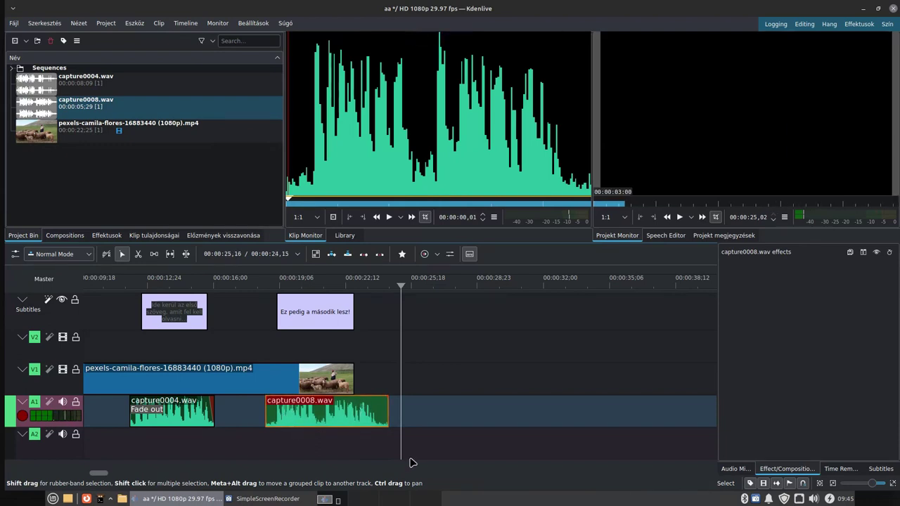
{"action": "left_click_drag", "start_coordinate": [305, 417], "coordinate": [302, 417]}
{"action": "left_click", "coordinate": [138, 254]}
{"action": "left_click", "coordinate": [270, 408]}
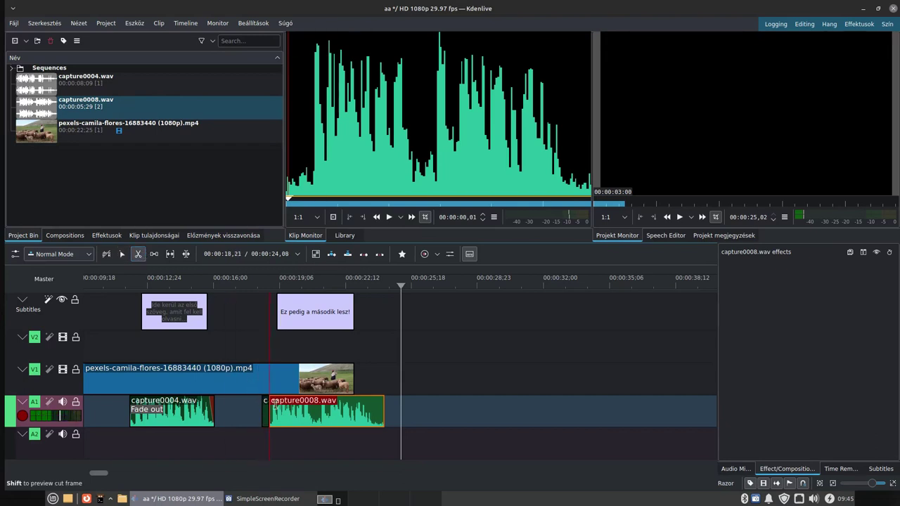
{"action": "left_click", "coordinate": [319, 410]}
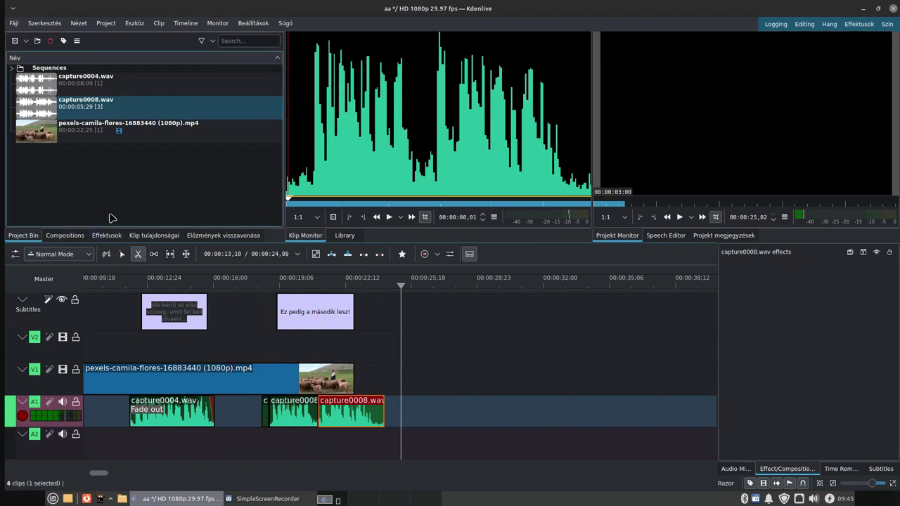
{"action": "left_click", "coordinate": [121, 254]}
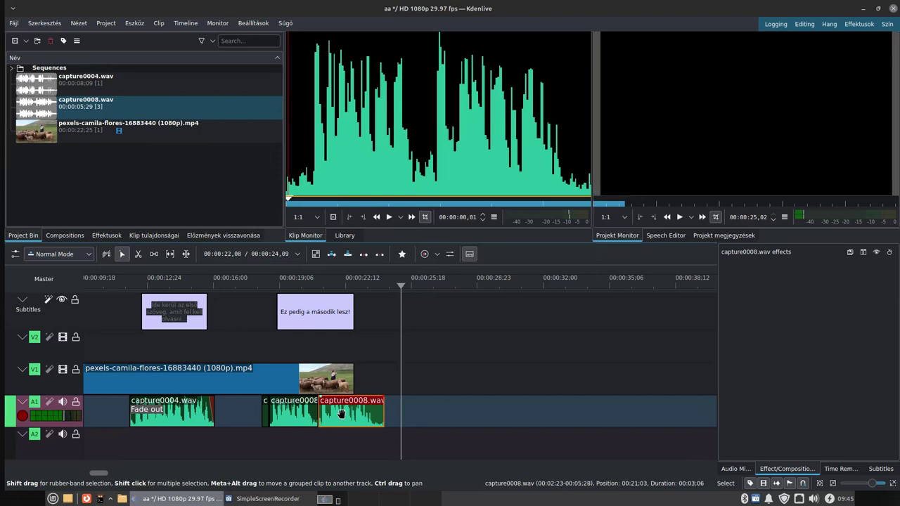
{"action": "key", "text": "Delete"}
{"action": "left_click", "coordinate": [267, 417]}
{"action": "key", "text": "Delete"}
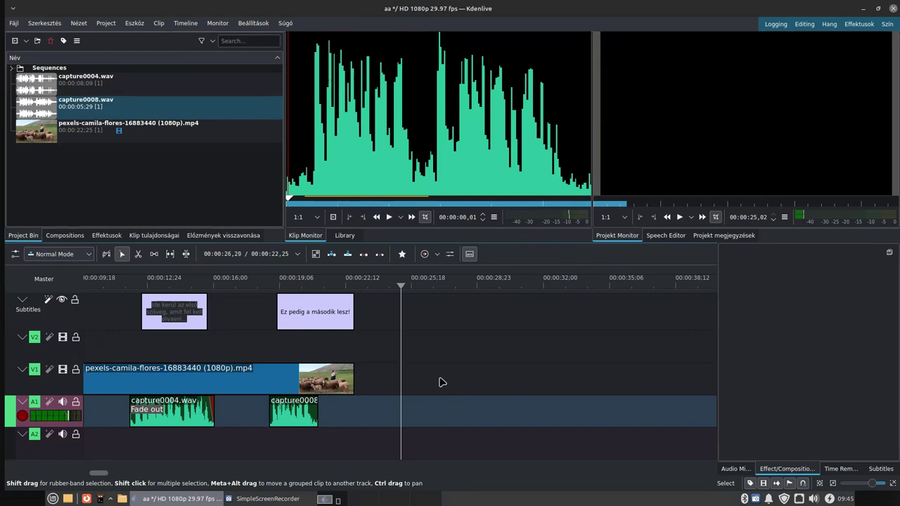
{"action": "left_click", "coordinate": [290, 283]}
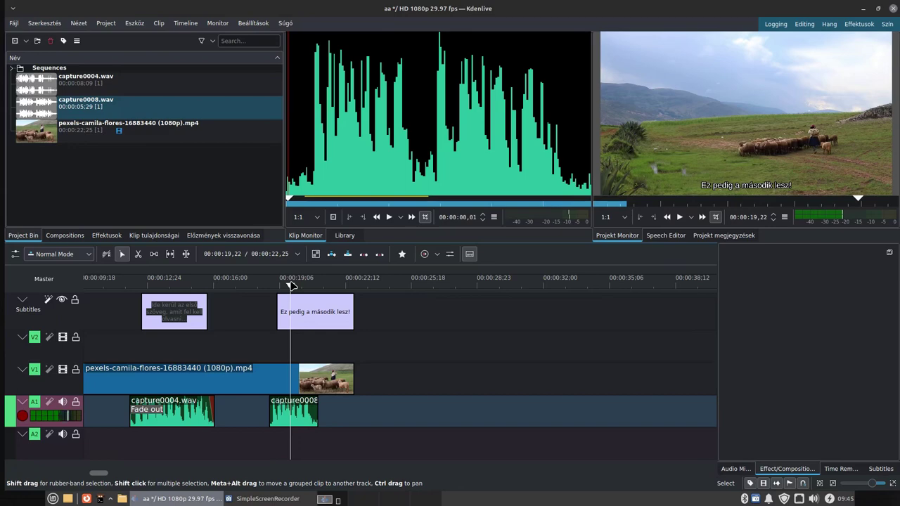
{"action": "left_click", "coordinate": [265, 498]}
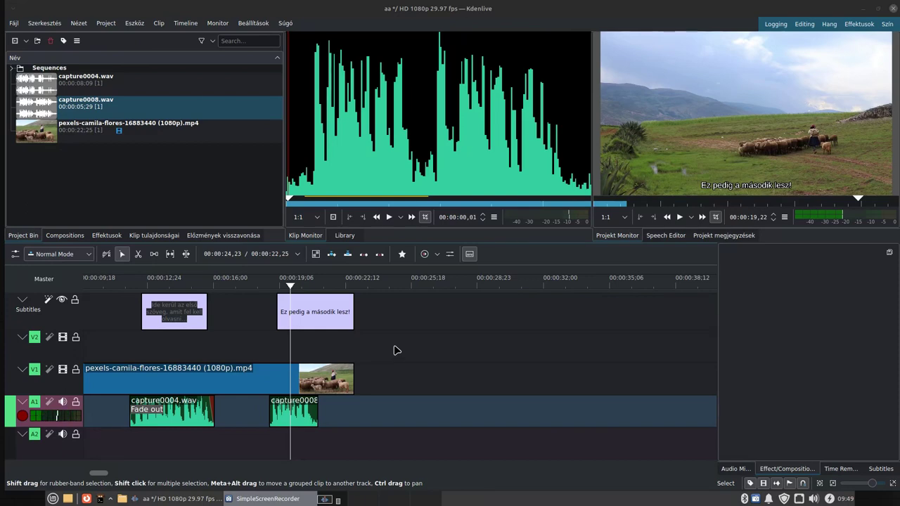
Lock the Subtitles, V1 and A1 tracks
{"action": "left_click", "coordinate": [74, 300]}
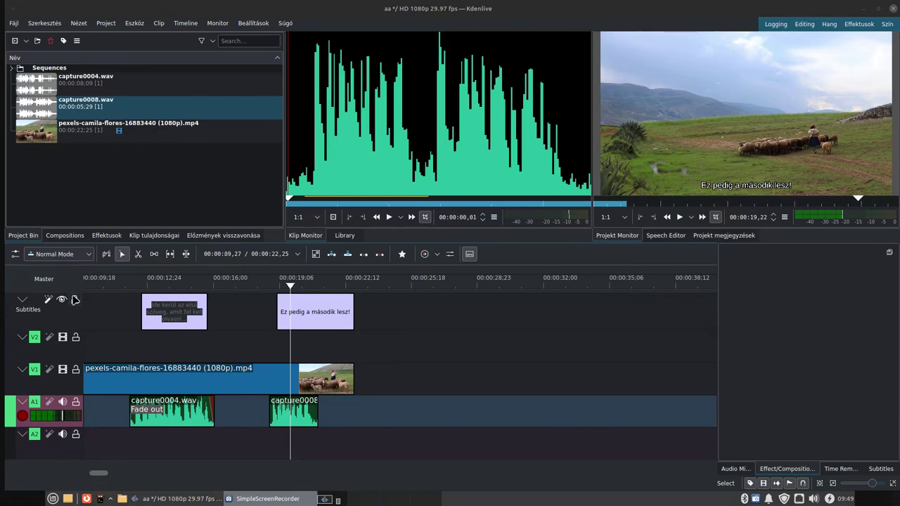
{"action": "left_click", "coordinate": [75, 369]}
{"action": "left_click", "coordinate": [75, 403]}
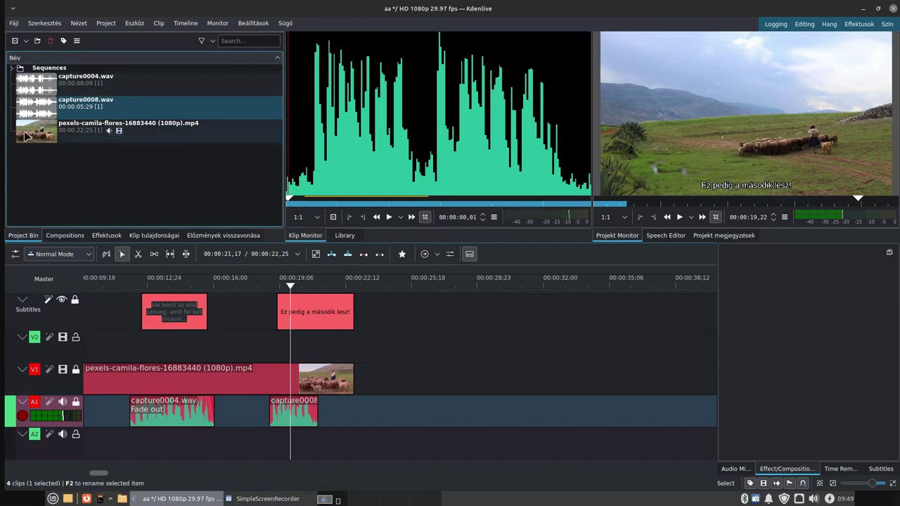
Add the pexels-camila-flores video clip with its sound at the timeline start on tracks V2 and A2
{"action": "left_click_drag", "start_coordinate": [24, 136], "coordinate": [9, 345]}
{"action": "left_click", "coordinate": [274, 351]}
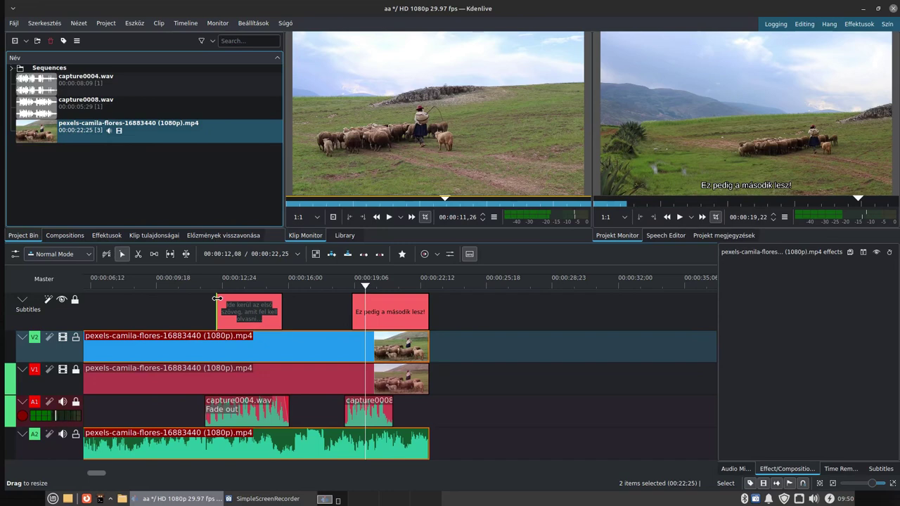
Ungroup the newly added clip and delete its video part from V2, keeping the original sound on A2
{"action": "right_click", "coordinate": [146, 355]}
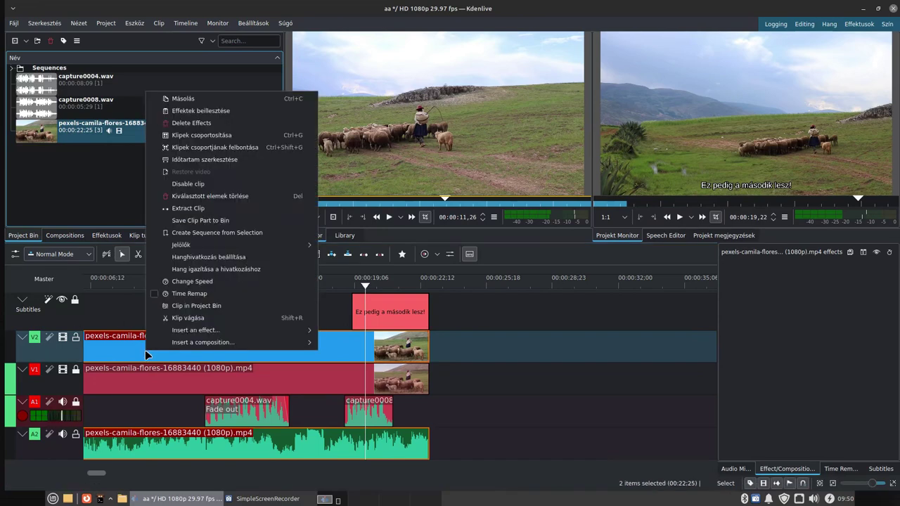
{"action": "left_click", "coordinate": [179, 152]}
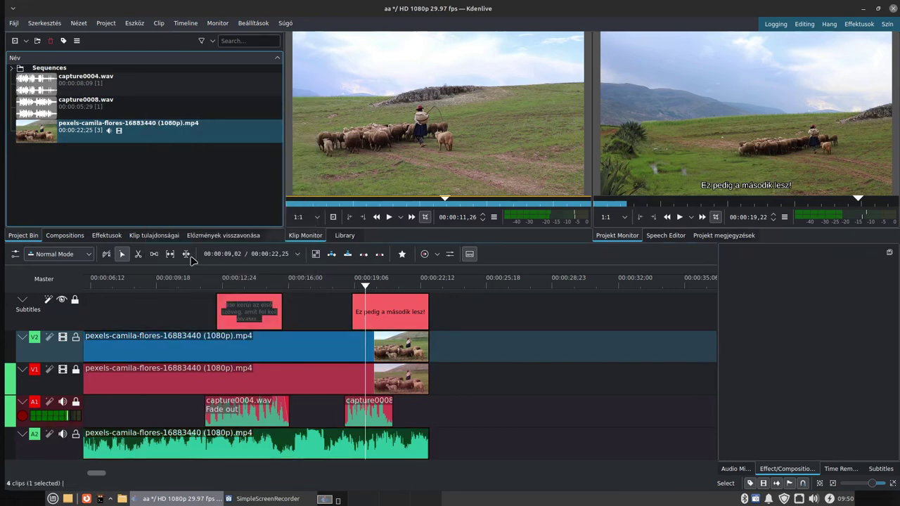
{"action": "left_click", "coordinate": [203, 350]}
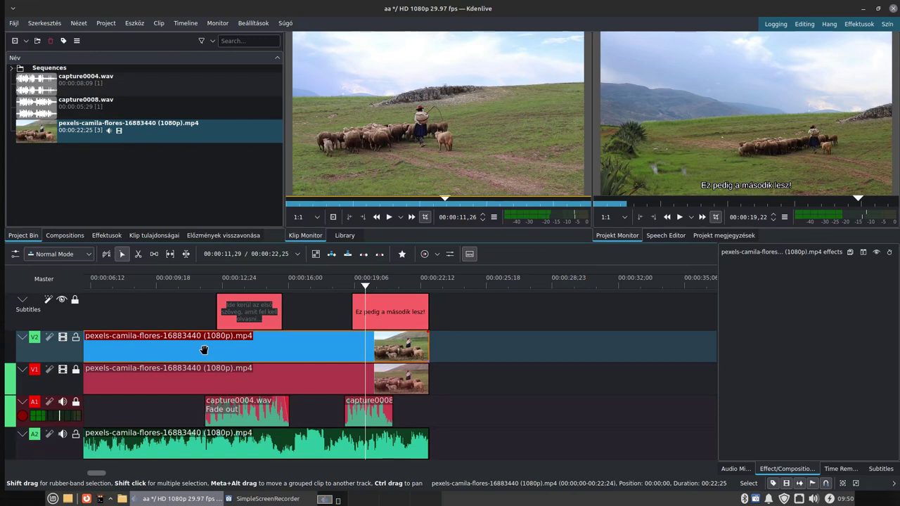
{"action": "key", "text": "Delete"}
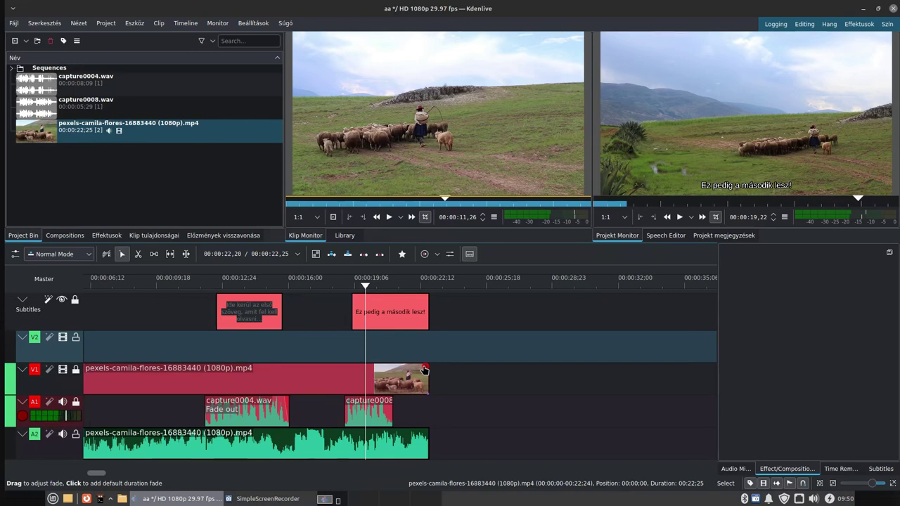
Save the project and split the A2 sound at about 00:00:12,13, 00:00:15,18 and 00:00:19,05, plus near the end of the second narration clip
{"action": "left_click", "coordinate": [82, 123]}
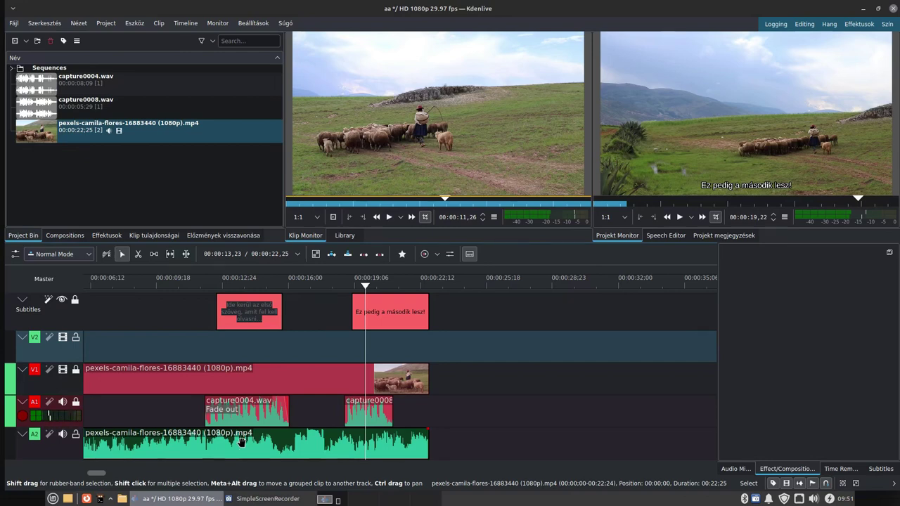
{"action": "key", "text": "ctrl+s"}
{"action": "key", "text": "x"}
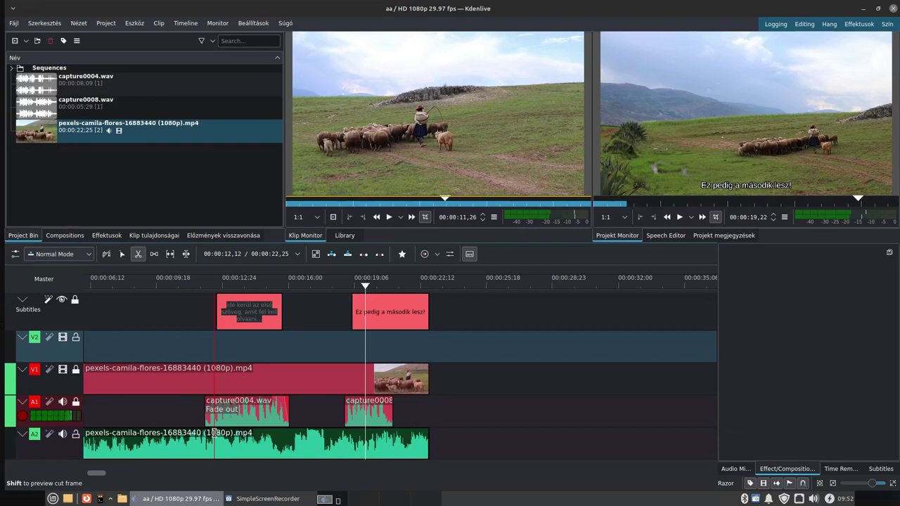
{"action": "left_click", "coordinate": [213, 436]}
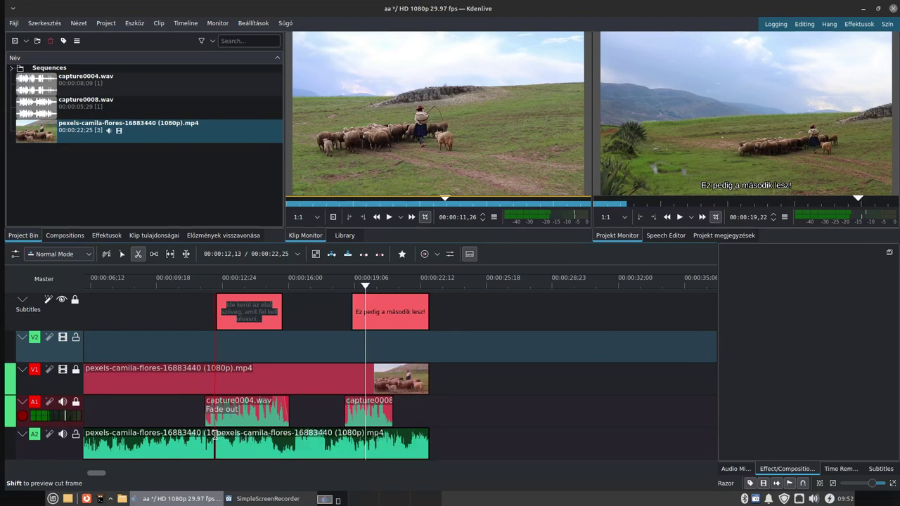
{"action": "left_click", "coordinate": [280, 436]}
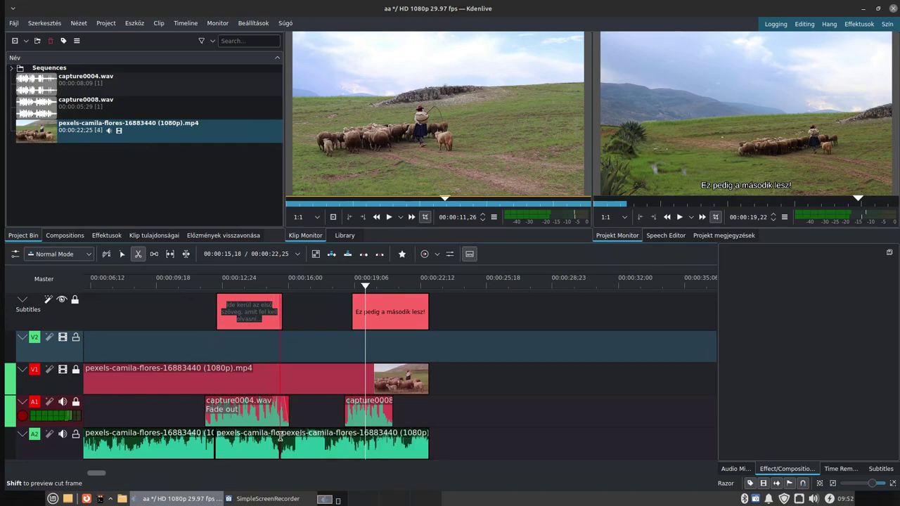
{"action": "left_click", "coordinate": [353, 439]}
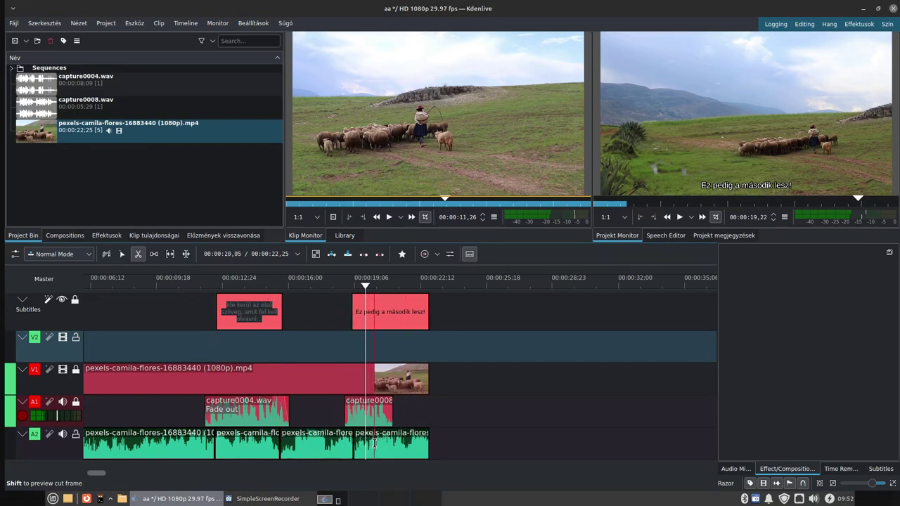
{"action": "left_click", "coordinate": [382, 440]}
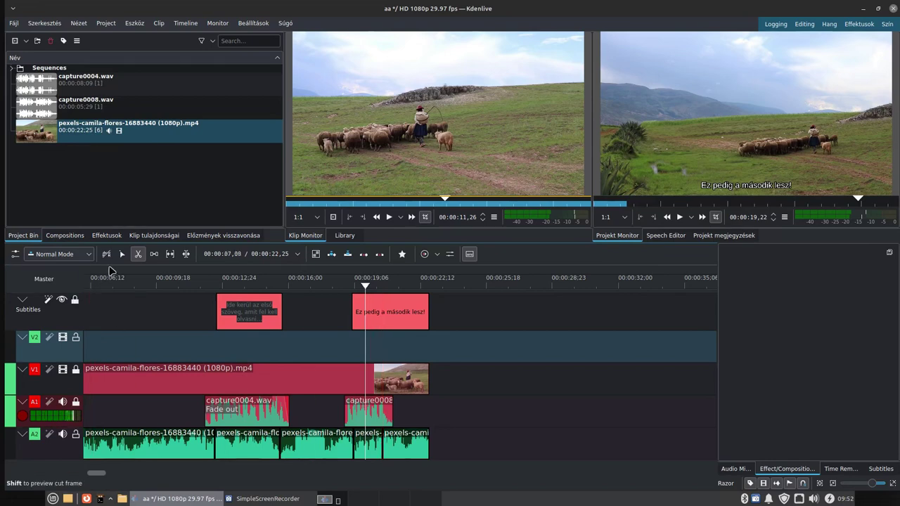
Delete the two segments of original sound on A2 that lie beneath the narration clips
{"action": "left_click", "coordinate": [122, 254]}
{"action": "left_click", "coordinate": [236, 446]}
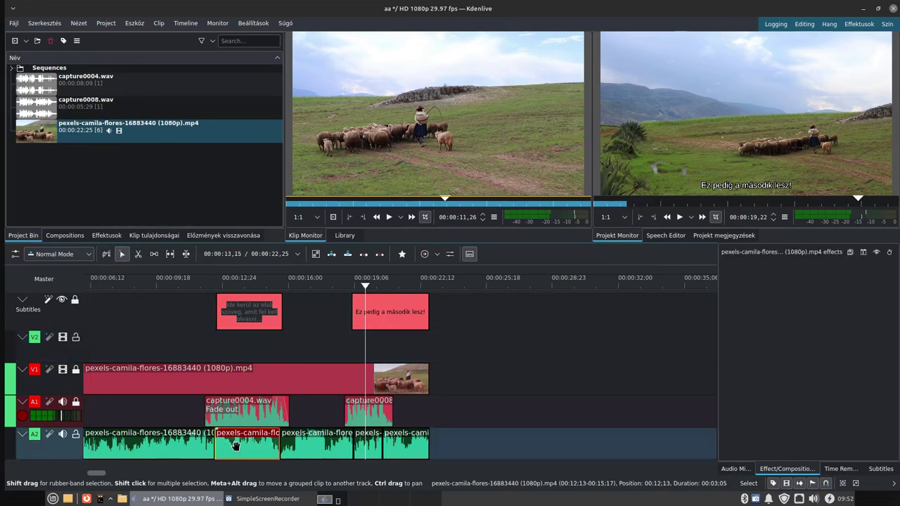
{"action": "key", "text": "Delete"}
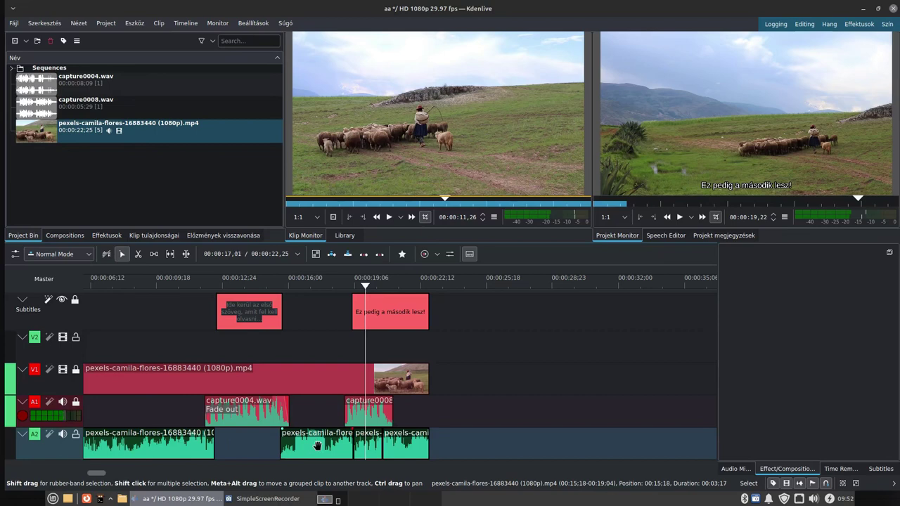
{"action": "left_click", "coordinate": [366, 446]}
{"action": "key", "text": "Delete"}
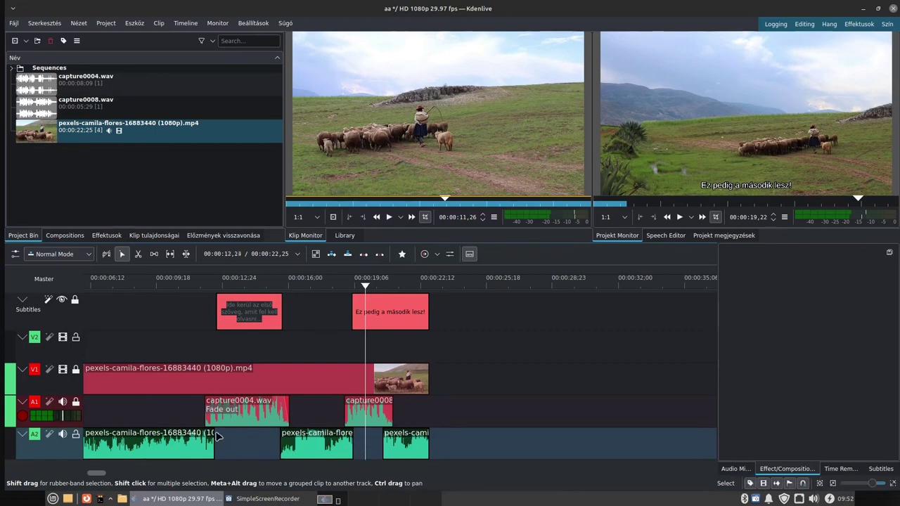
Add short fade-outs before and fade-ins after both gaps in the A2 sound, and save the project
{"action": "left_click_drag", "start_coordinate": [214, 431], "coordinate": [203, 438]}
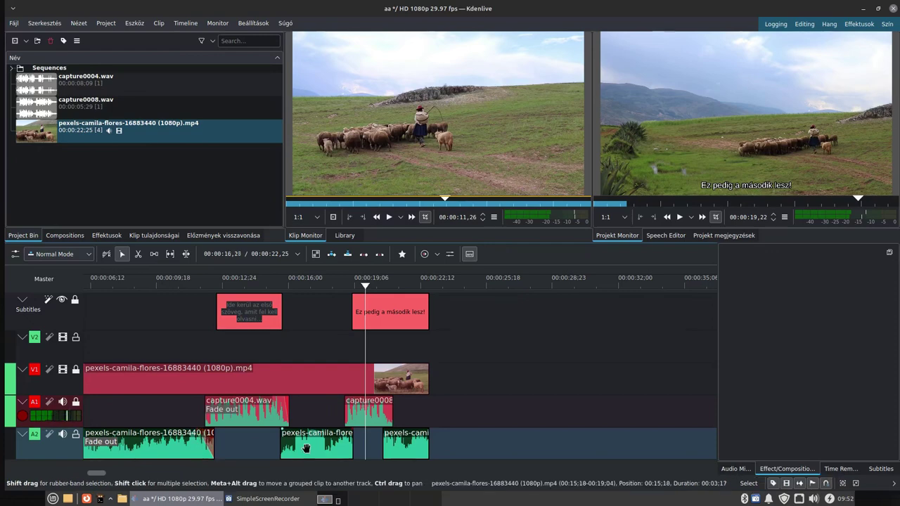
{"action": "left_click", "coordinate": [284, 430]}
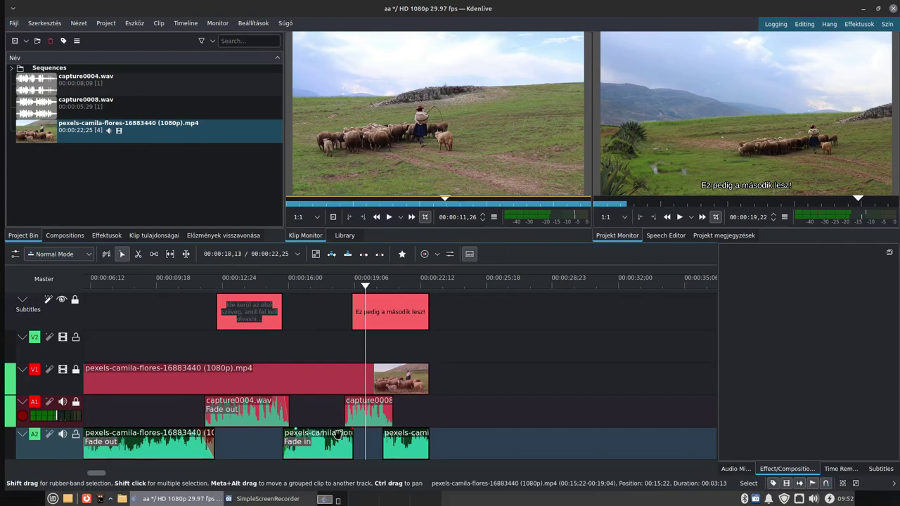
{"action": "left_click_drag", "start_coordinate": [352, 431], "coordinate": [345, 435]}
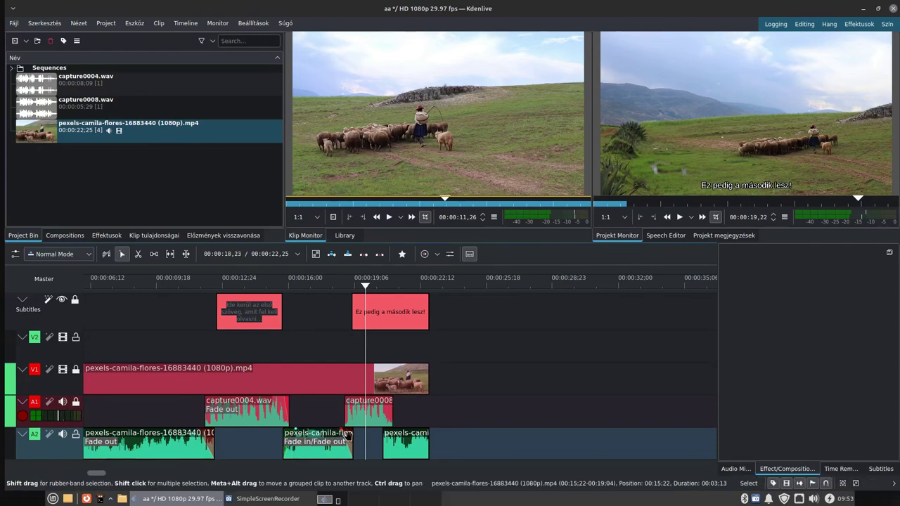
{"action": "left_click", "coordinate": [386, 434]}
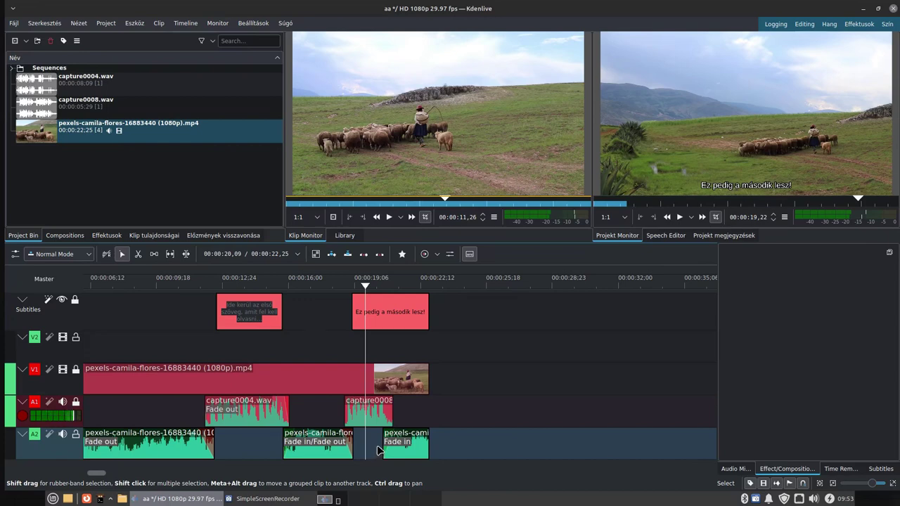
{"action": "key", "text": "ctrl+s"}
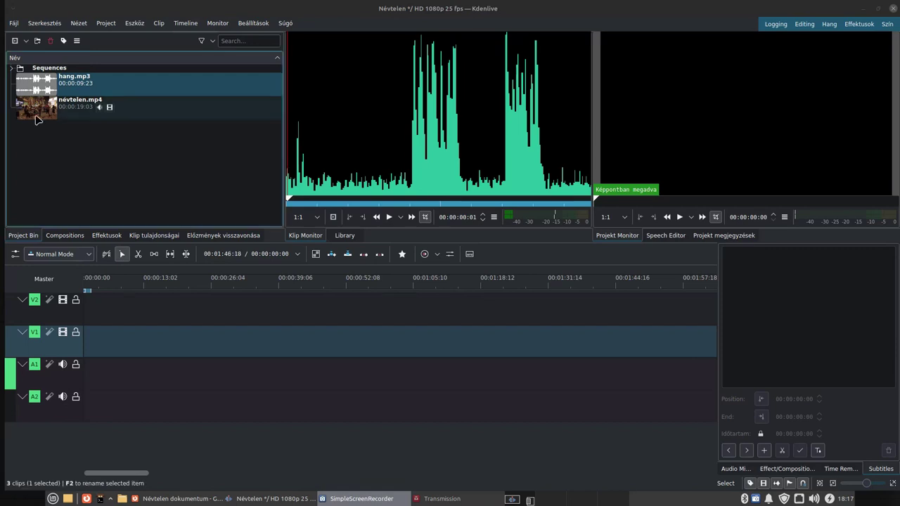
Place névtelen.mp4 with its sound at the start of V1 and A1, and set the playhead where the first subtitle appears, 00:00:03:00
{"action": "left_click_drag", "start_coordinate": [36, 109], "coordinate": [70, 344]}
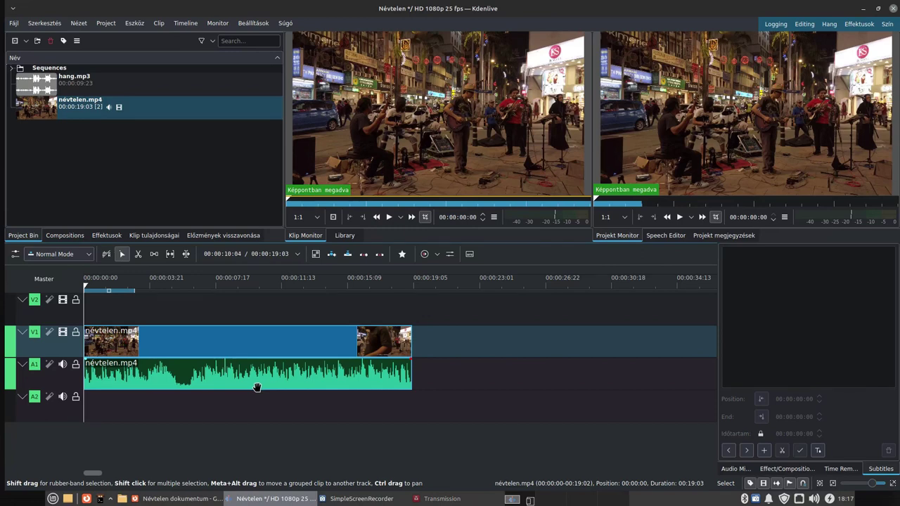
{"action": "key", "text": "space"}
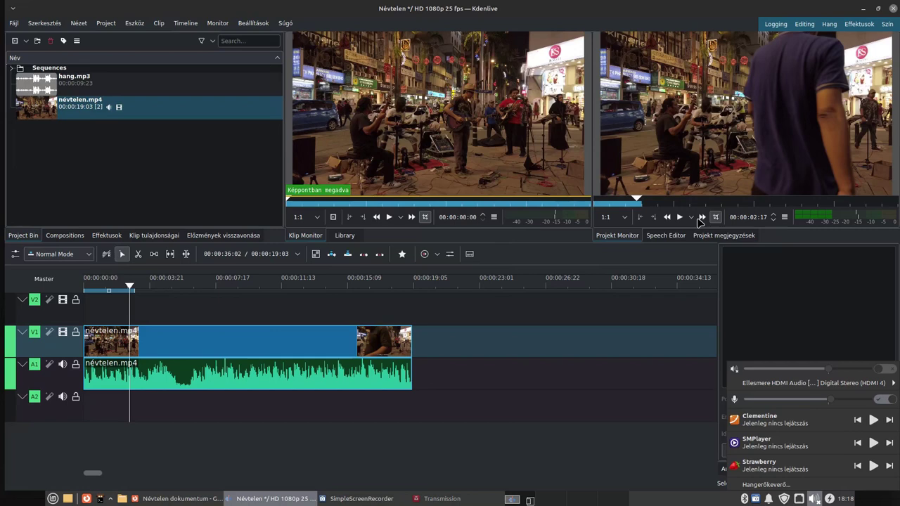
{"action": "left_click", "coordinate": [701, 219]}
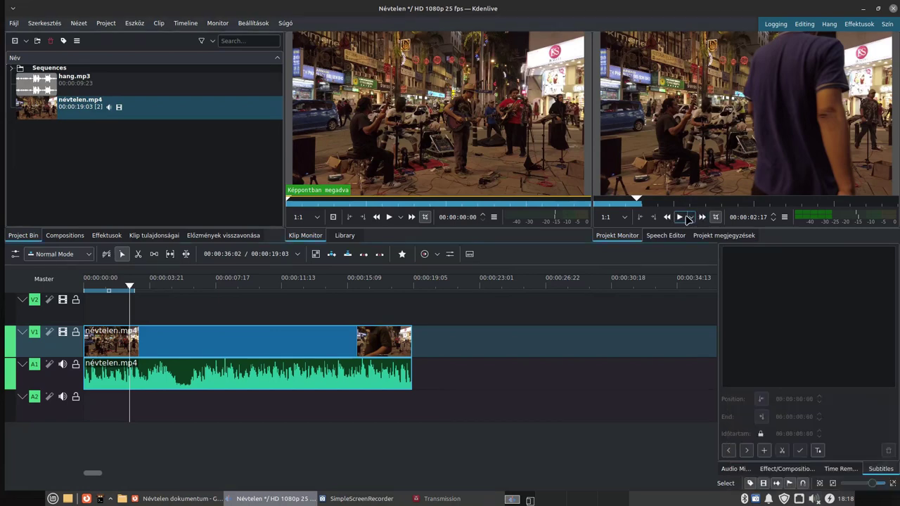
{"action": "left_click", "coordinate": [680, 218]}
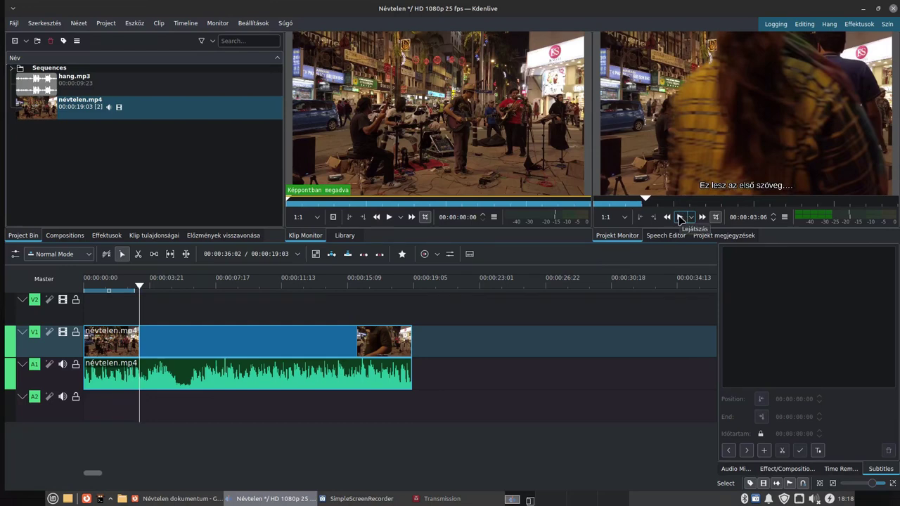
{"action": "key", "text": "Left"}
{"action": "key", "text": "Left"}
{"action": "key", "text": "Left"}
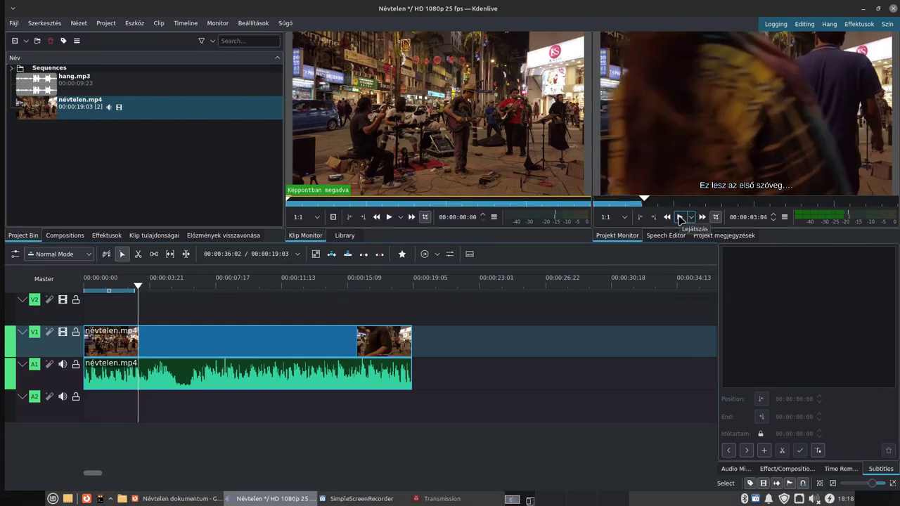
{"action": "key", "text": "Right"}
{"action": "key", "text": "o"}
{"action": "key", "text": "Left"}
{"action": "key", "text": "Left"}
{"action": "key", "text": "Left"}
{"action": "key", "text": "Left"}
{"action": "key", "text": "Left"}
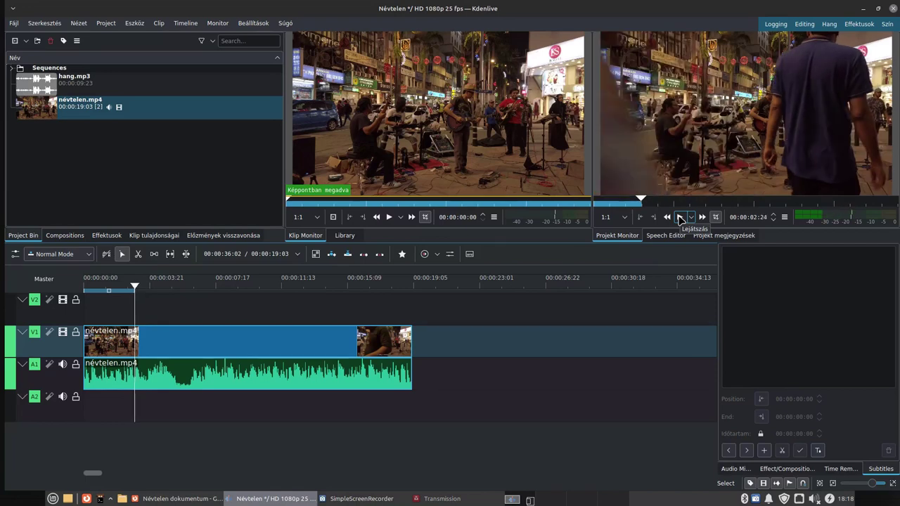
{"action": "key", "text": "Right"}
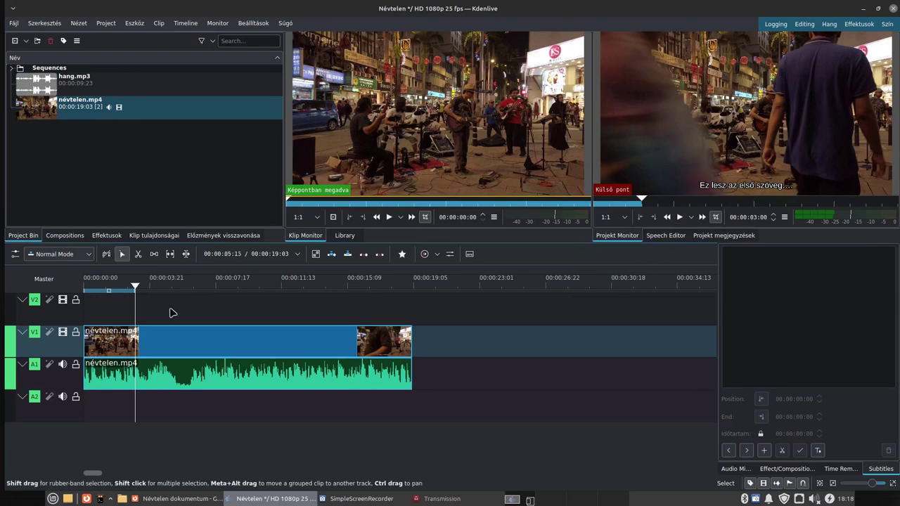
Ungroup the névtelen.mp4 clip on the timeline and move its sound from A1 straight down to A2
{"action": "right_click", "coordinate": [149, 347]}
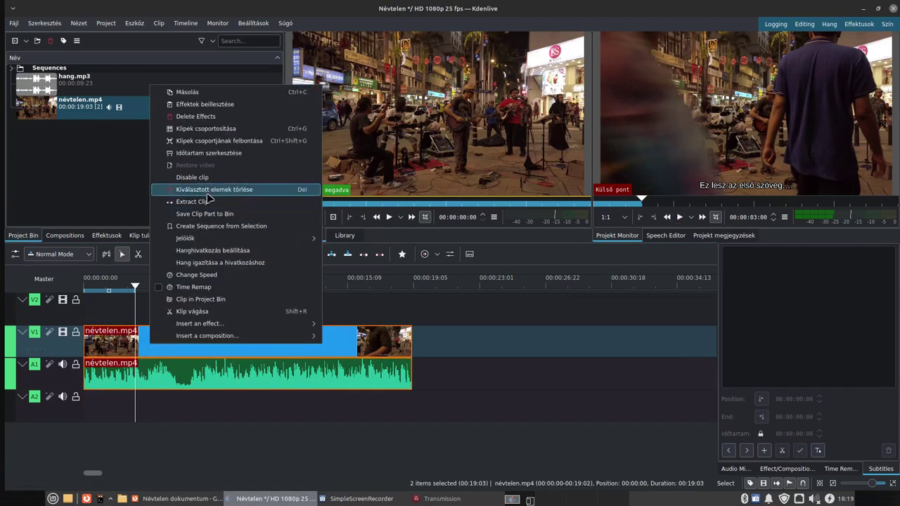
{"action": "left_click", "coordinate": [218, 142]}
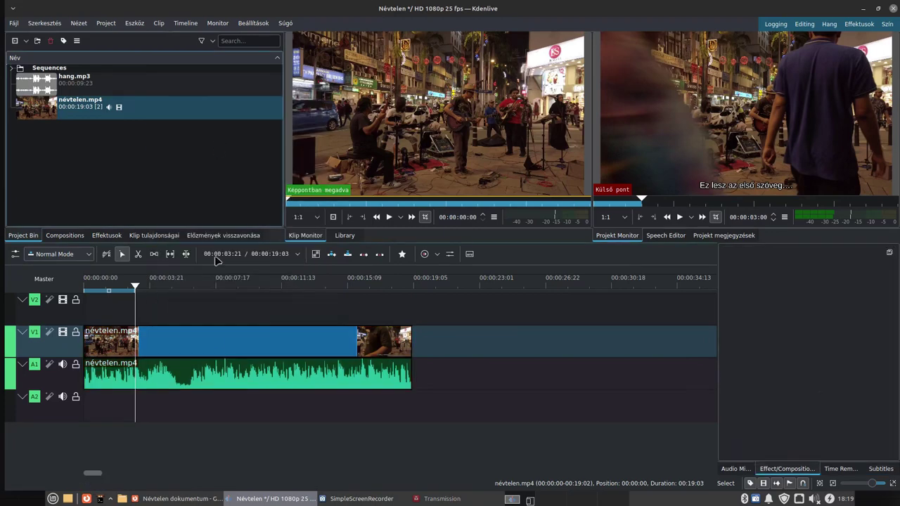
{"action": "left_click", "coordinate": [207, 383]}
{"action": "left_click_drag", "start_coordinate": [206, 387], "coordinate": [203, 401]}
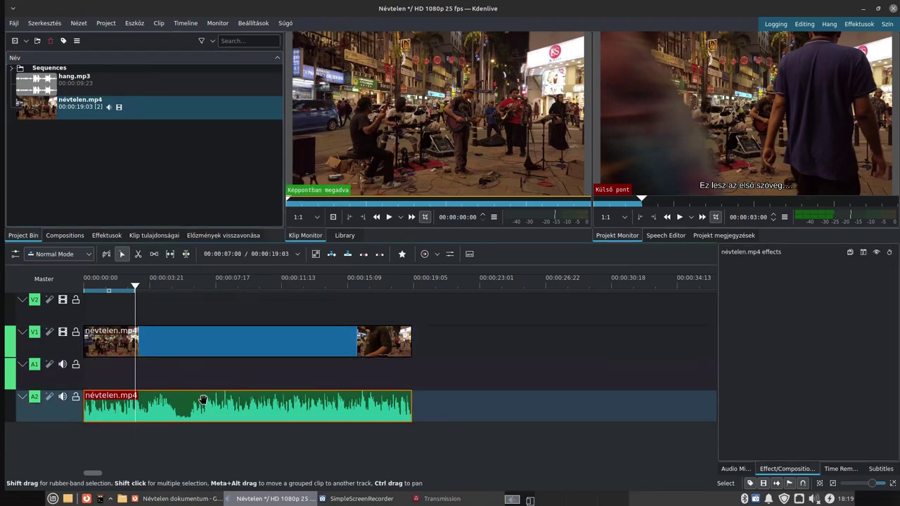
{"action": "left_click", "coordinate": [200, 357]}
Place hang.mp3 on A1 at about 00:00:23:19, beyond the video, and split it before and after each of its two spoken parts
{"action": "left_click_drag", "start_coordinate": [40, 90], "coordinate": [493, 362]}
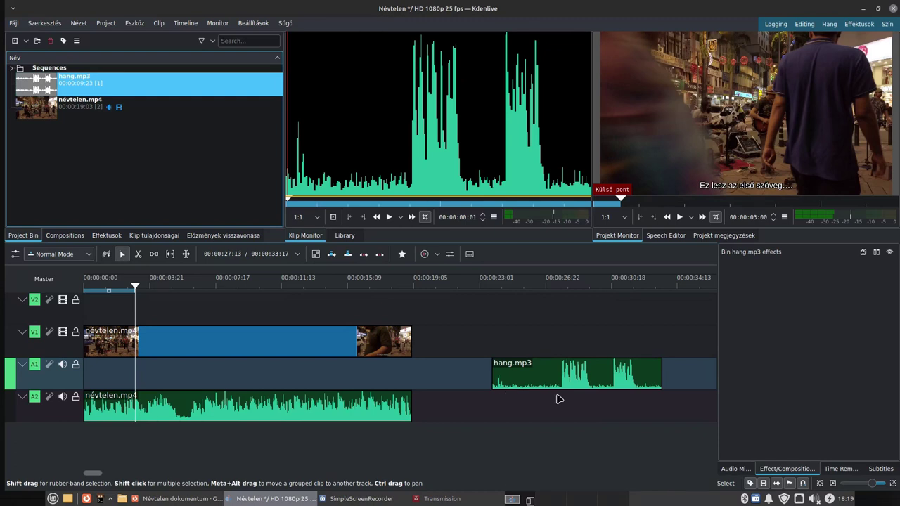
{"action": "left_click", "coordinate": [138, 254]}
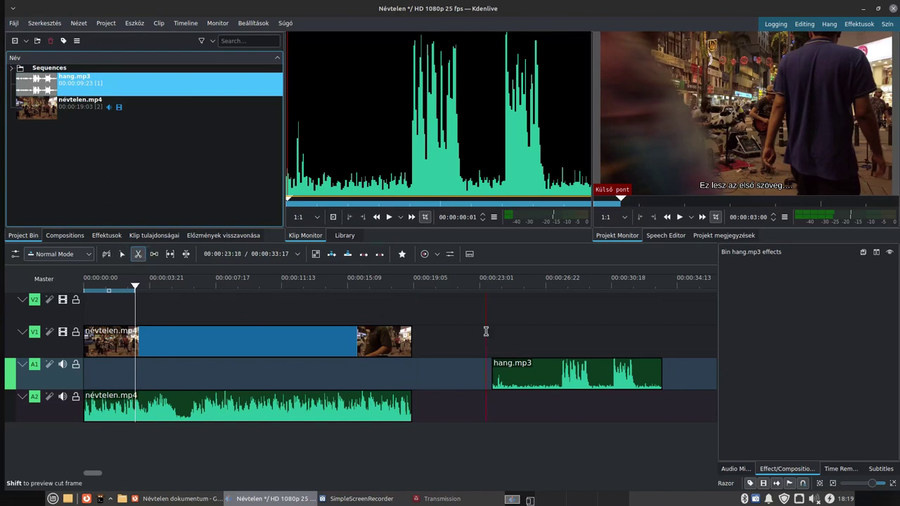
{"action": "left_click", "coordinate": [558, 362]}
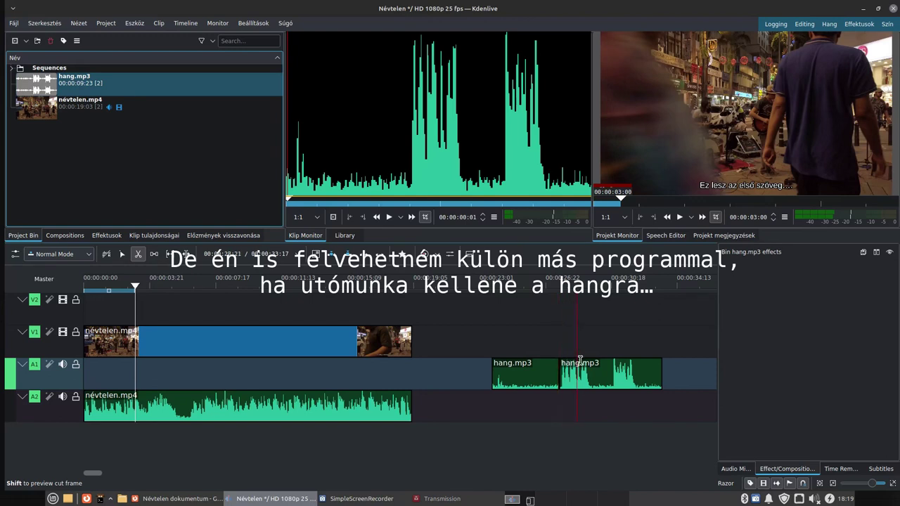
{"action": "left_click", "coordinate": [590, 372]}
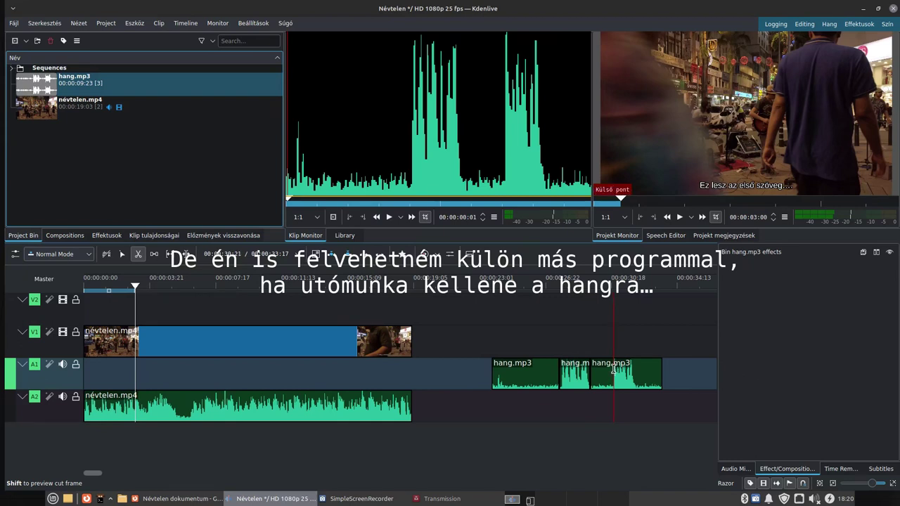
{"action": "left_click", "coordinate": [612, 368]}
{"action": "left_click", "coordinate": [634, 370]}
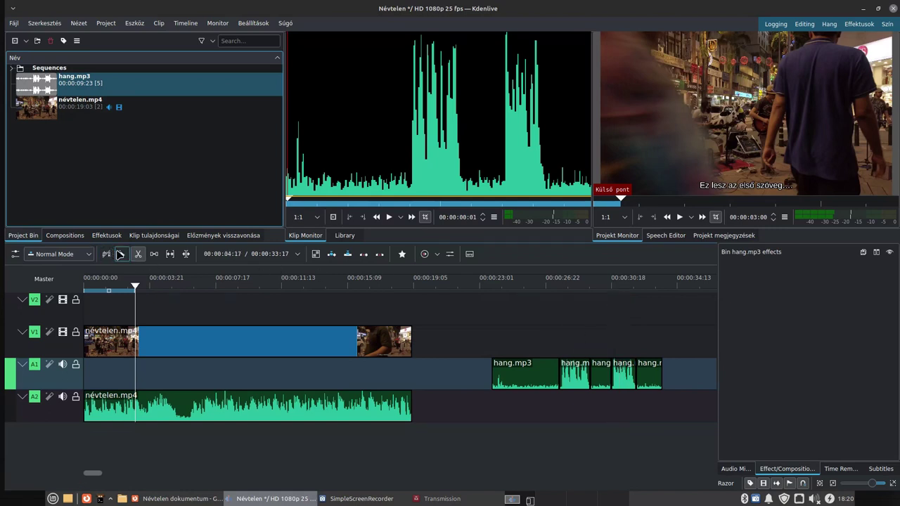
Delete the three quiet segments of hang.mp3 on A1, keeping only the two spoken parts
{"action": "left_click", "coordinate": [122, 254]}
{"action": "left_click", "coordinate": [533, 381]}
{"action": "key", "text": "Delete"}
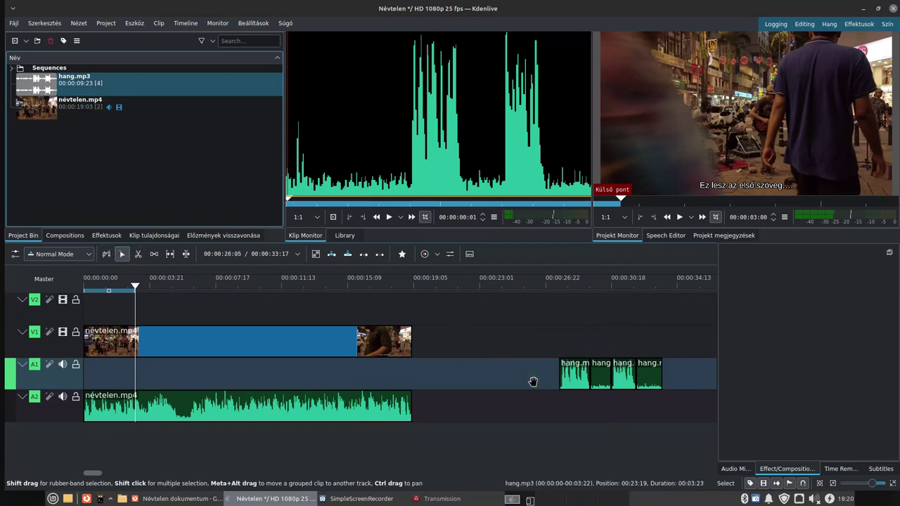
{"action": "left_click", "coordinate": [603, 375]}
{"action": "key", "text": "Delete"}
{"action": "left_click", "coordinate": [645, 378]}
{"action": "key", "text": "Delete"}
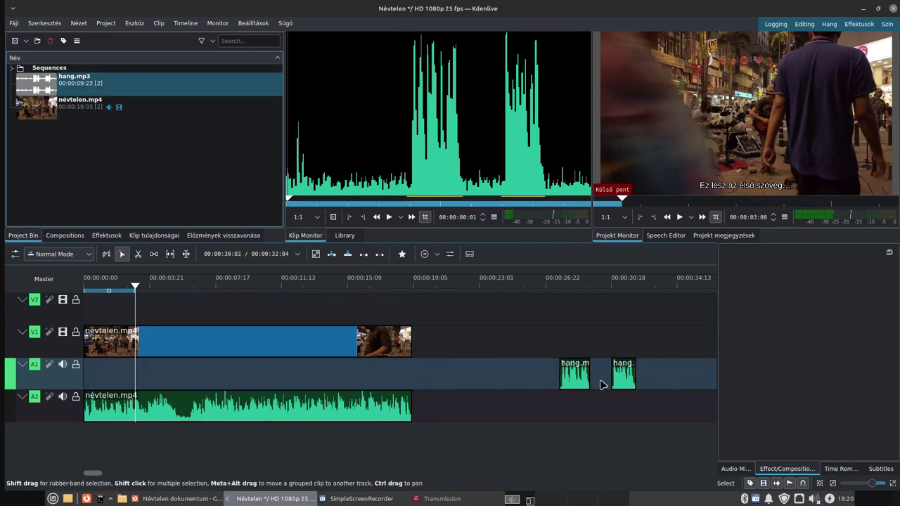
Move the first spoken part on A1 to 00:00:03:00 and the second to the second subtitle's start at 00:00:14:05
{"action": "left_click_drag", "start_coordinate": [574, 381], "coordinate": [149, 367]}
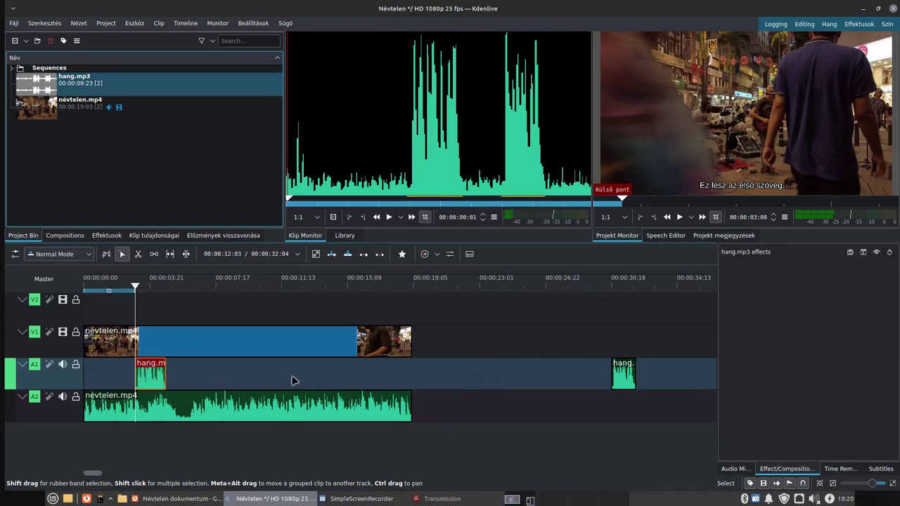
{"action": "left_click", "coordinate": [298, 287]}
{"action": "left_click_drag", "start_coordinate": [298, 287], "coordinate": [319, 287]}
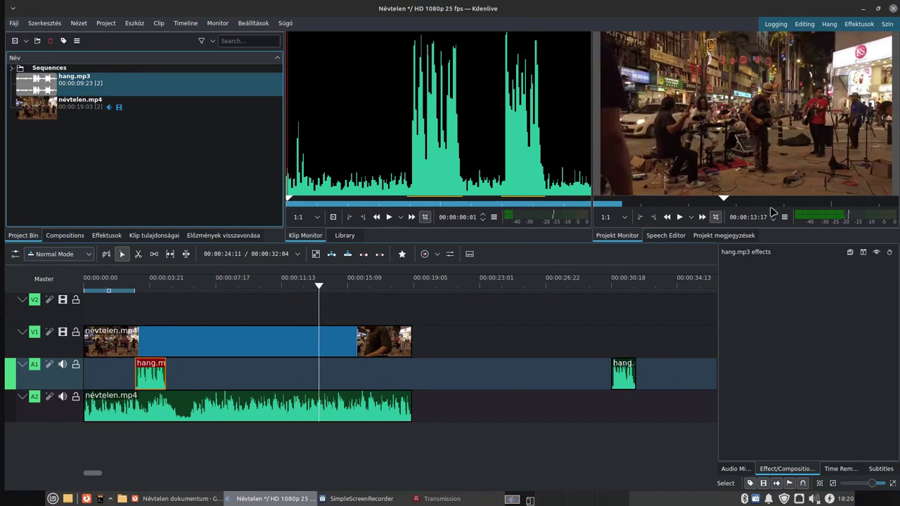
{"action": "left_click", "coordinate": [338, 290]}
{"action": "left_click_drag", "start_coordinate": [337, 289], "coordinate": [329, 289]}
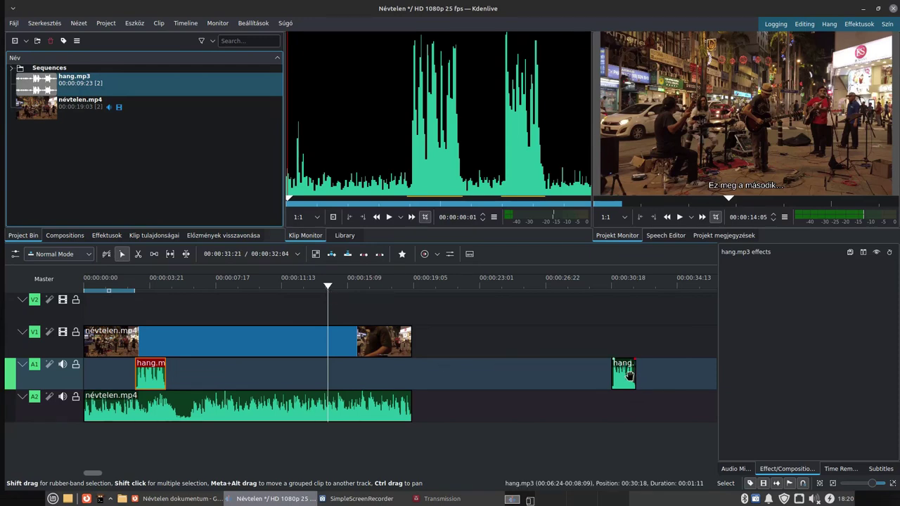
{"action": "left_click_drag", "start_coordinate": [628, 375], "coordinate": [351, 350]}
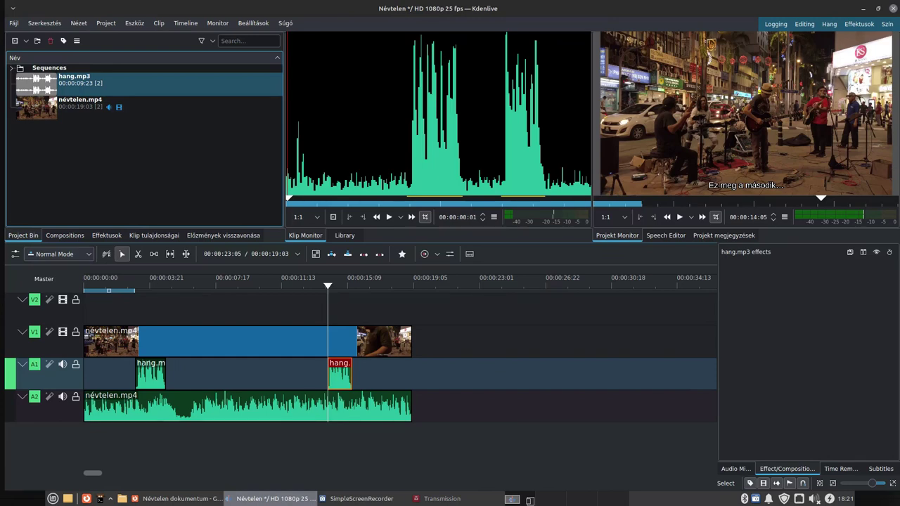
Split the original sound on A2 at 00:00:03:09, shortly after the first narration clip begins
{"action": "scroll", "coordinate": [304, 406], "scroll_direction": "up", "scroll_amount": 1}
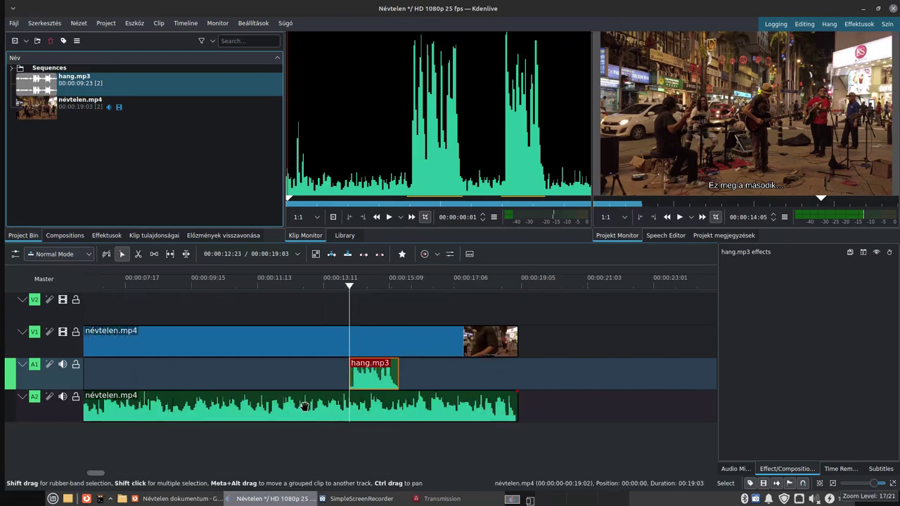
{"action": "scroll", "coordinate": [304, 406], "scroll_direction": "up", "scroll_amount": 3}
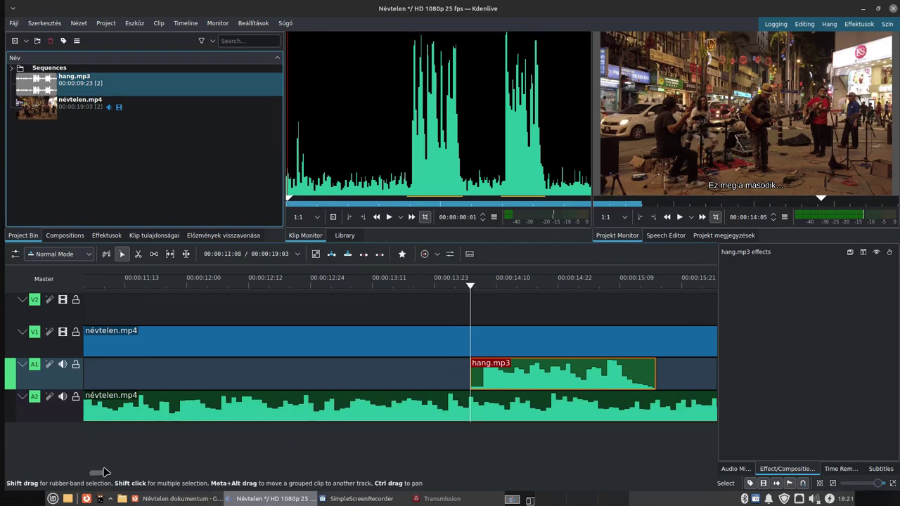
{"action": "key", "text": "ctrl+z"}
{"action": "key", "text": "ctrl+z"}
{"action": "key", "text": "ctrl+z"}
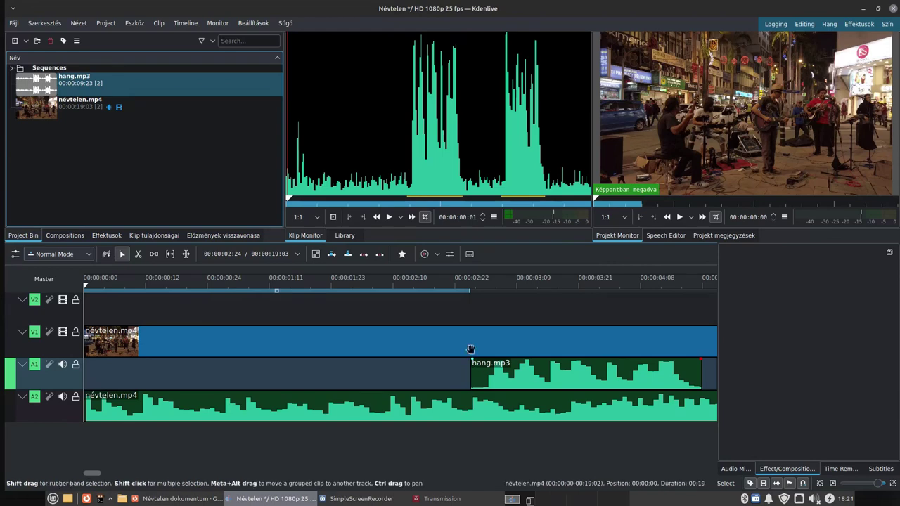
{"action": "left_click", "coordinate": [467, 291]}
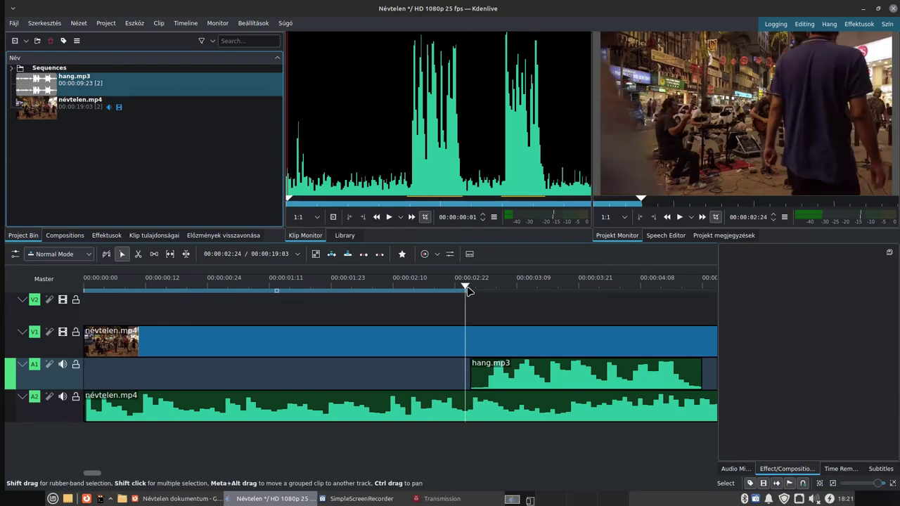
{"action": "left_click", "coordinate": [504, 291]}
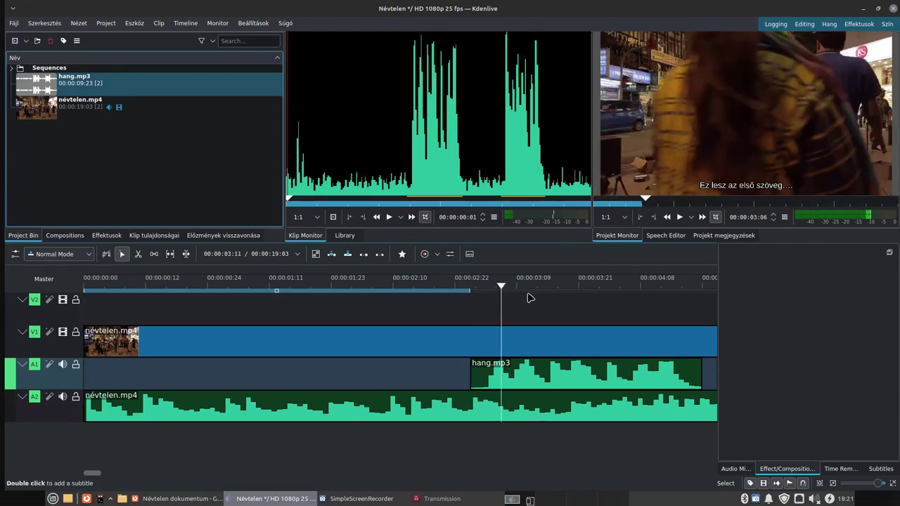
{"action": "left_click", "coordinate": [518, 286]}
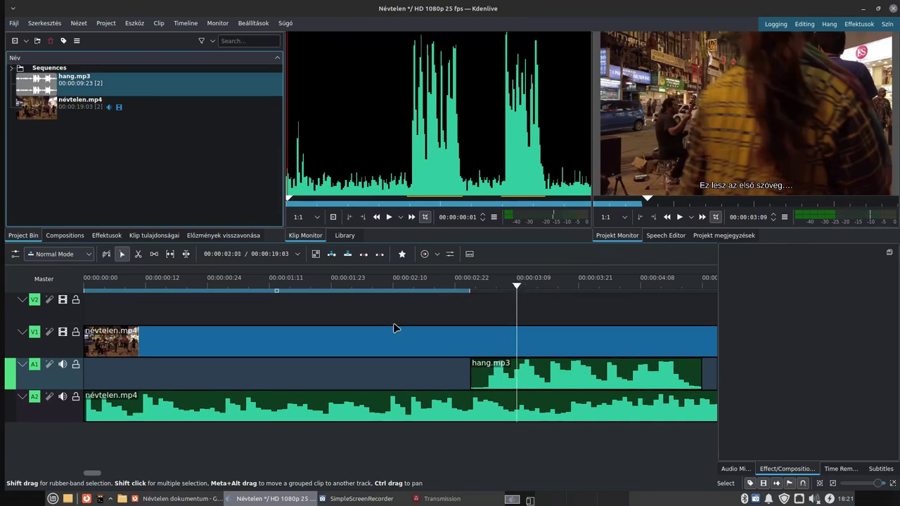
{"action": "left_click", "coordinate": [138, 256]}
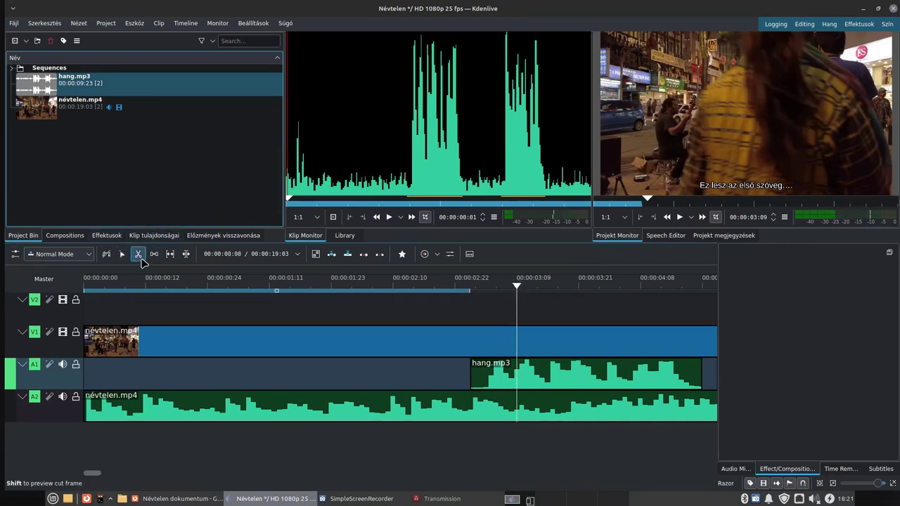
{"action": "left_click", "coordinate": [518, 409]}
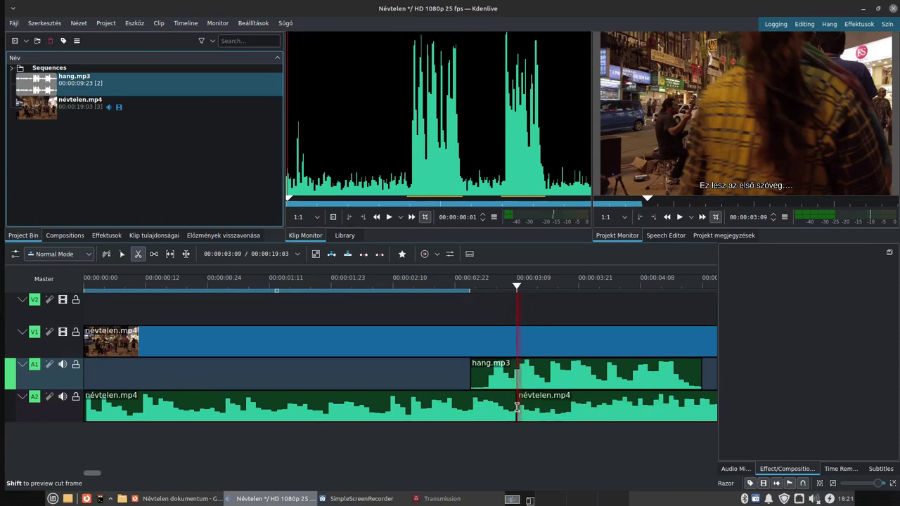
Fade out the A2 sound before the cut over about 13 frames and fade in the first narration clip over 6 frames
{"action": "left_click", "coordinate": [122, 254]}
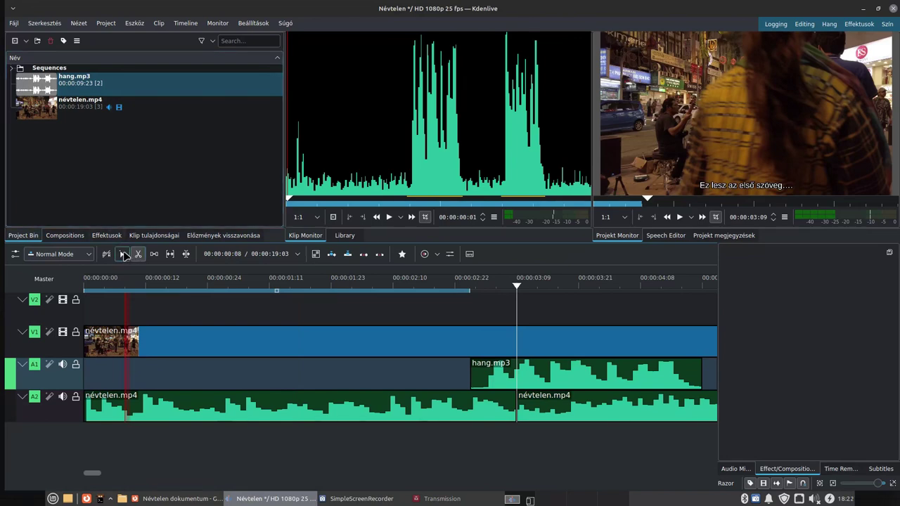
{"action": "left_click_drag", "start_coordinate": [514, 397], "coordinate": [450, 393]}
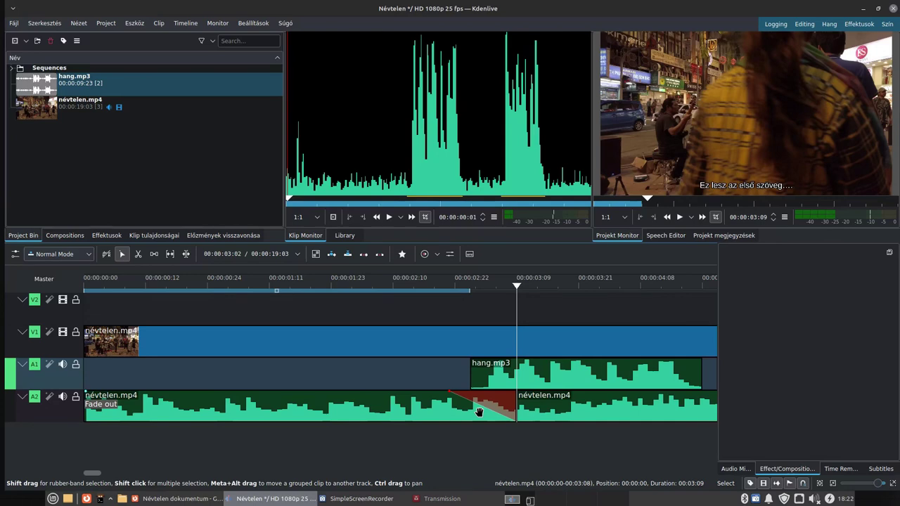
{"action": "left_click", "coordinate": [468, 362]}
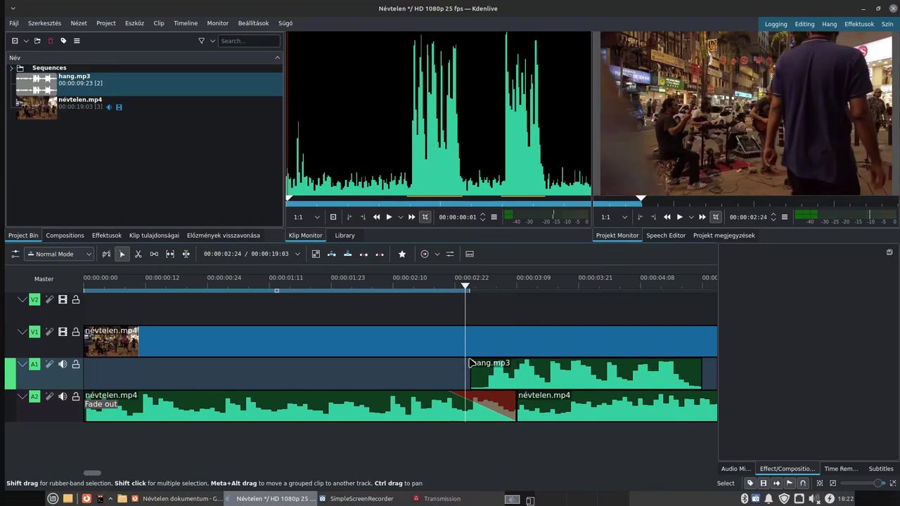
{"action": "left_click_drag", "start_coordinate": [471, 362], "coordinate": [497, 363]}
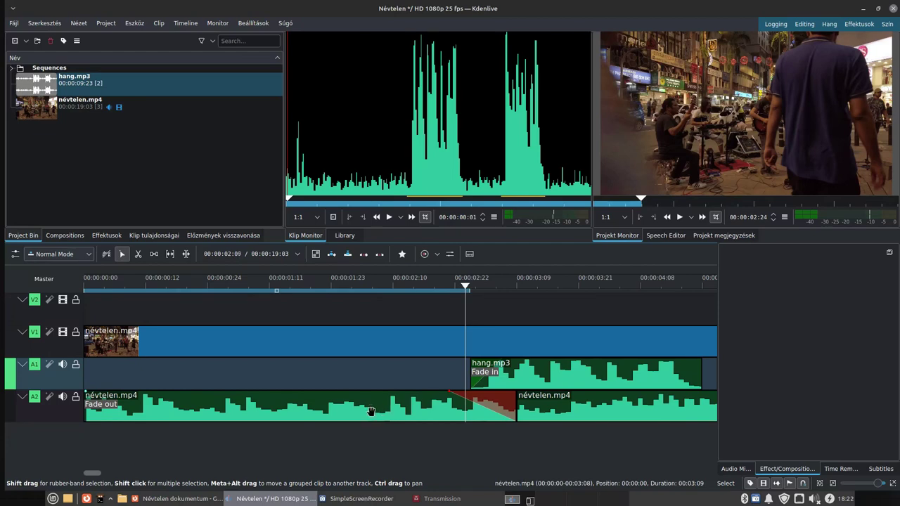
Add a 7-frame fade-out to the end of the first narration clip on A1, starting at 00:00:04:13
{"action": "scroll", "coordinate": [371, 411], "scroll_direction": "down", "scroll_amount": 3}
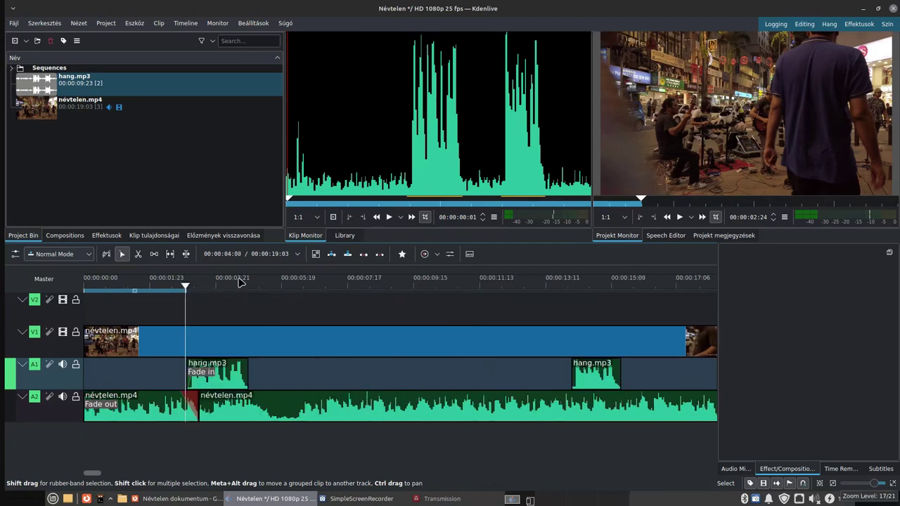
{"action": "scroll", "coordinate": [271, 328], "scroll_direction": "up", "scroll_amount": 2}
{"action": "scroll", "coordinate": [278, 331], "scroll_direction": "up", "scroll_amount": 2}
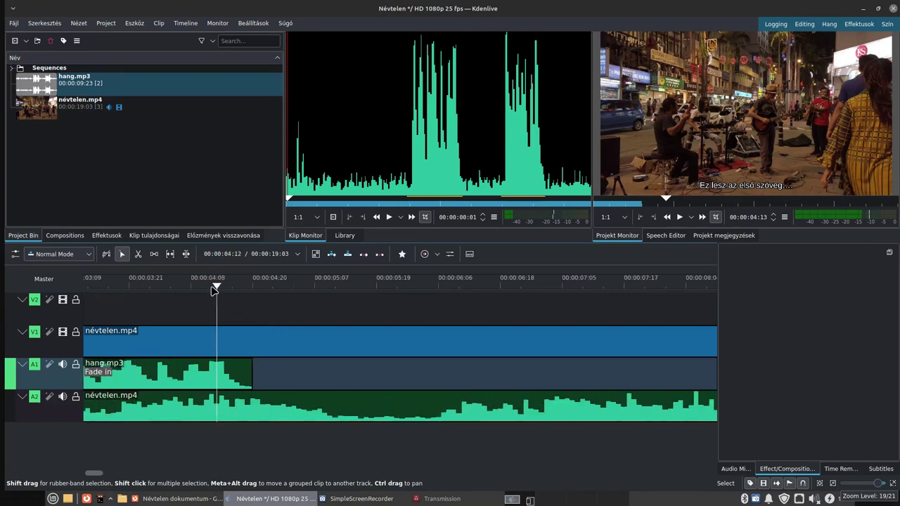
{"action": "scroll", "coordinate": [215, 291], "scroll_direction": "up", "scroll_amount": 1}
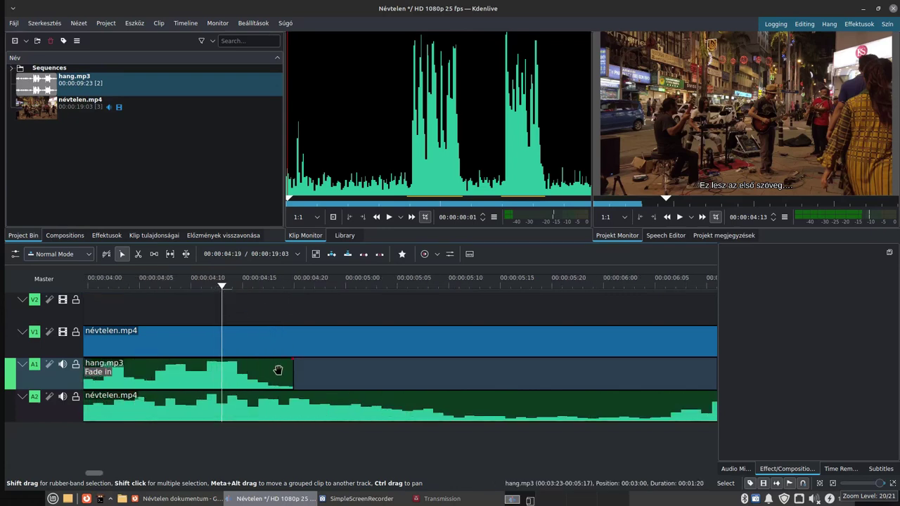
{"action": "left_click_drag", "start_coordinate": [291, 363], "coordinate": [222, 361]}
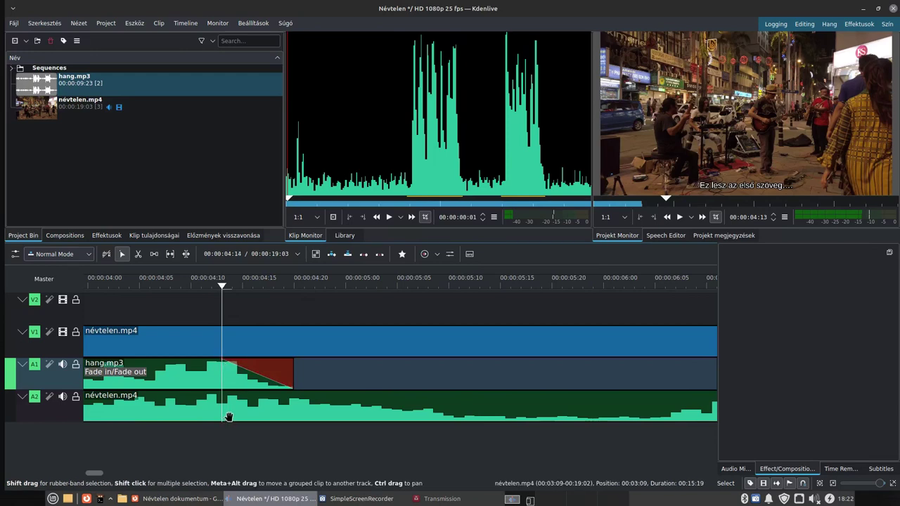
Split the A2 sound at 00:00:04:11 and fade in the part after the cut over about 10 frames
{"action": "left_click", "coordinate": [137, 253]}
{"action": "left_click", "coordinate": [202, 420]}
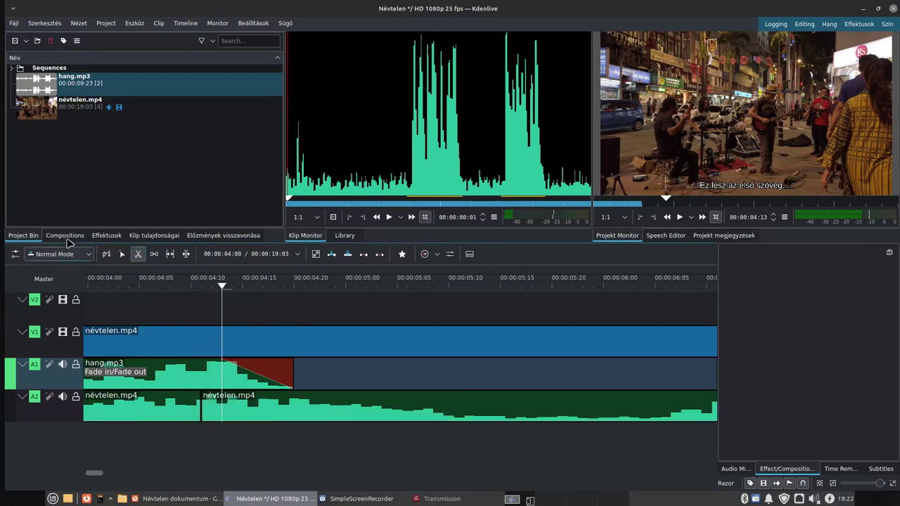
{"action": "left_click", "coordinate": [122, 254]}
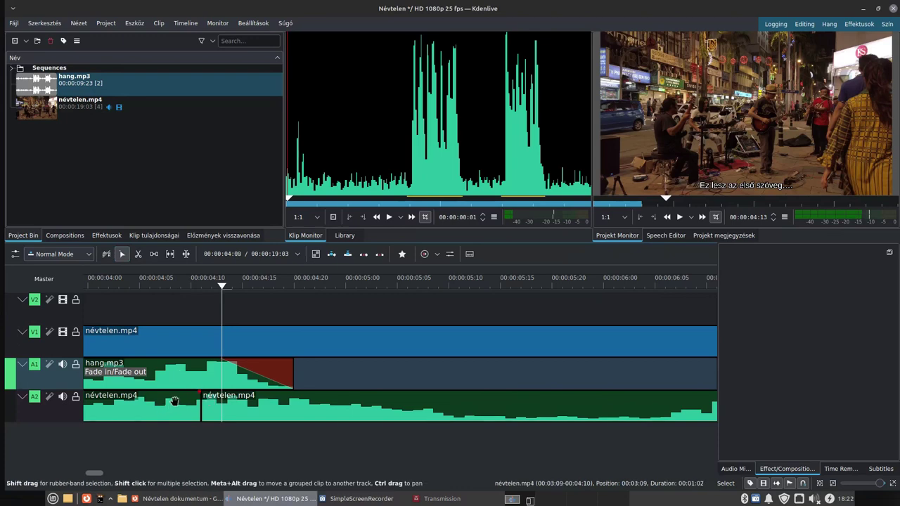
{"action": "left_click", "coordinate": [201, 385]}
{"action": "left_click_drag", "start_coordinate": [199, 396], "coordinate": [305, 398]}
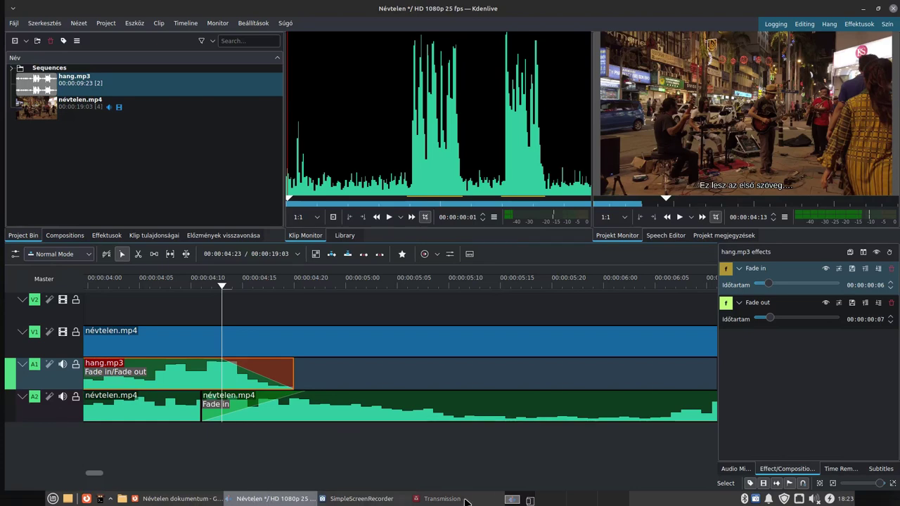
Delete the A2 sound segment under the first narration clip, between the two cuts
{"action": "scroll", "coordinate": [215, 422], "scroll_direction": "up", "scroll_amount": 1}
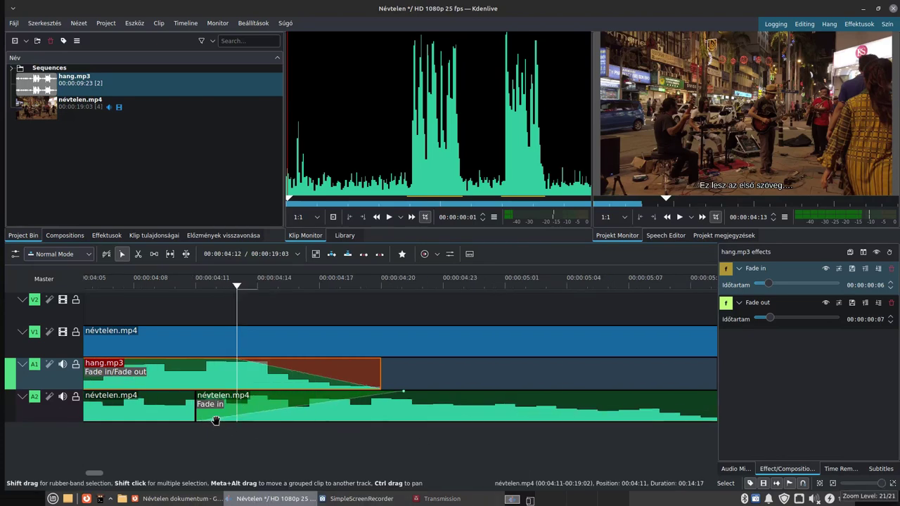
{"action": "scroll", "coordinate": [215, 421], "scroll_direction": "down", "scroll_amount": 3}
{"action": "left_click", "coordinate": [167, 413]}
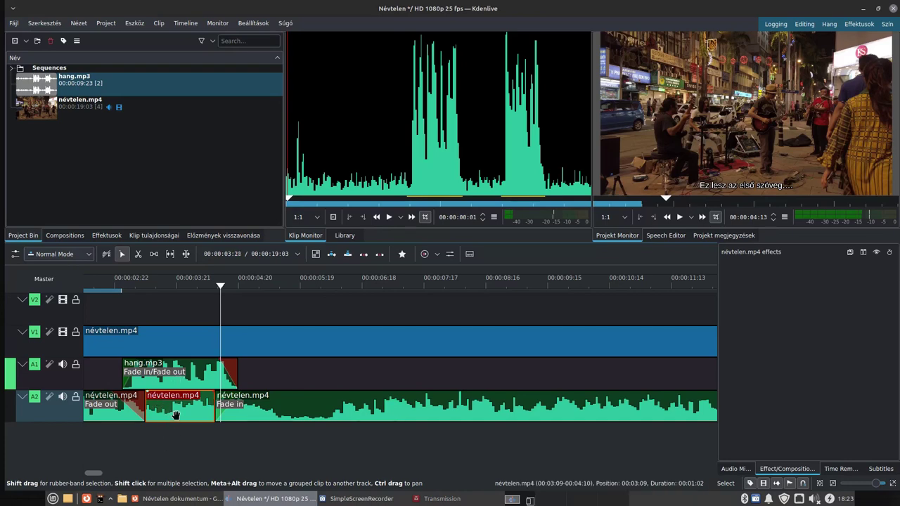
{"action": "key", "text": "Delete"}
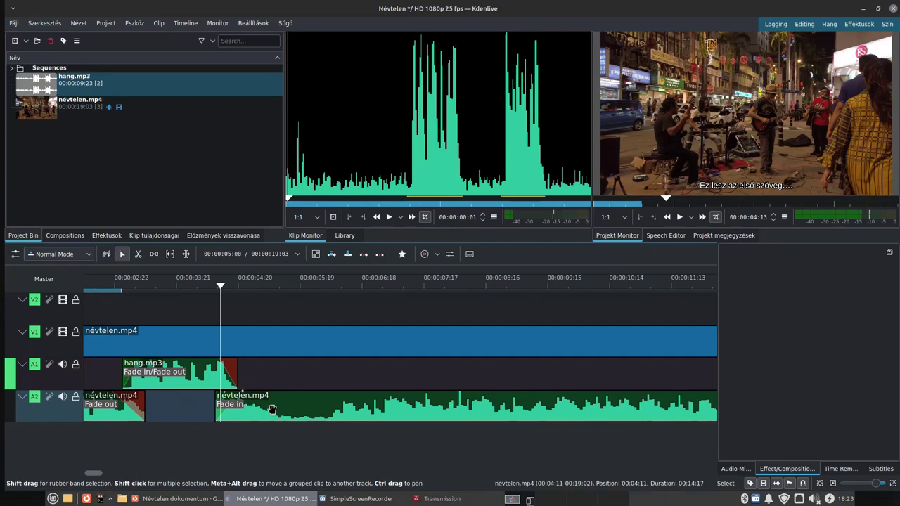
Add a fade-in of about 6 frames and a fade-out of about 9 frames to the second narration clip on A1
{"action": "scroll", "coordinate": [272, 409], "scroll_direction": "down", "scroll_amount": 2}
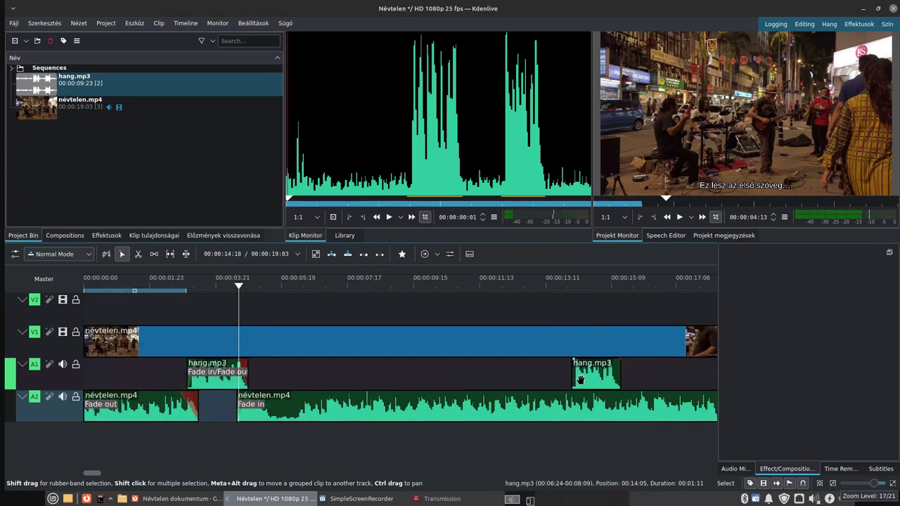
{"action": "left_click", "coordinate": [579, 363]}
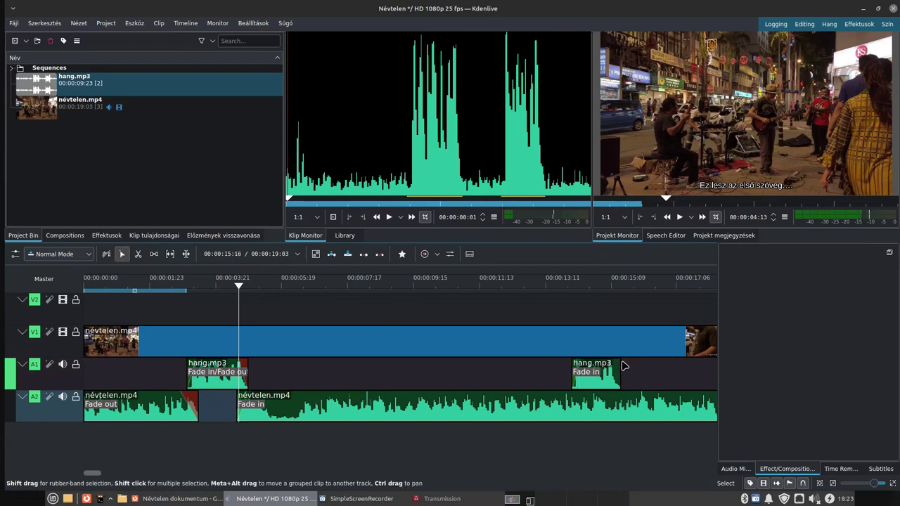
{"action": "left_click_drag", "start_coordinate": [618, 363], "coordinate": [609, 369]}
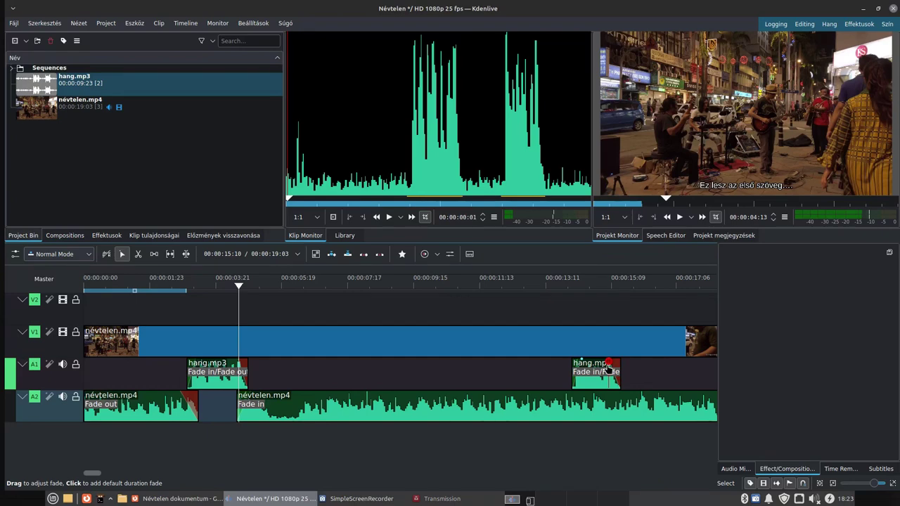
Split the A2 sound at about 00:00:14:10 and 00:00:15:11 under the second narration clip and delete the segment between the cuts
{"action": "scroll", "coordinate": [602, 383], "scroll_direction": "up", "scroll_amount": 8}
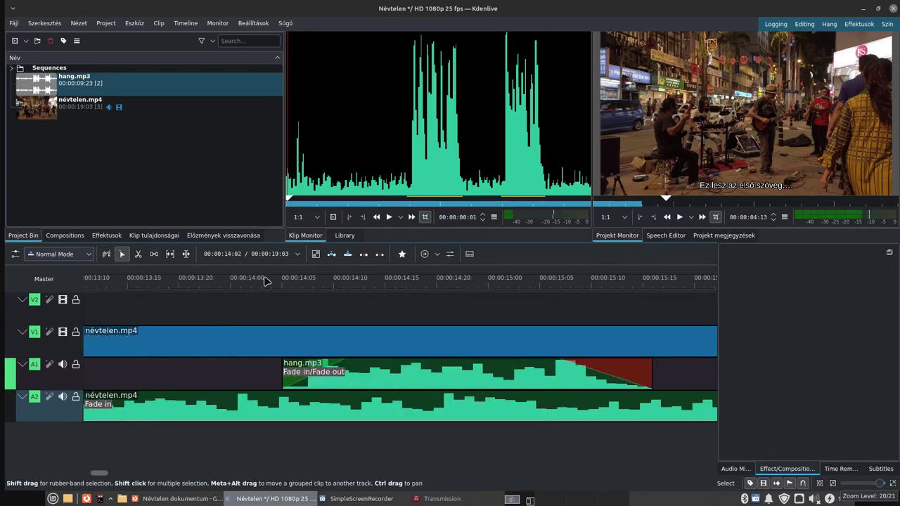
{"action": "left_click", "coordinate": [343, 283]}
{"action": "key", "text": "x"}
{"action": "left_click", "coordinate": [335, 417]}
{"action": "left_click", "coordinate": [601, 398]}
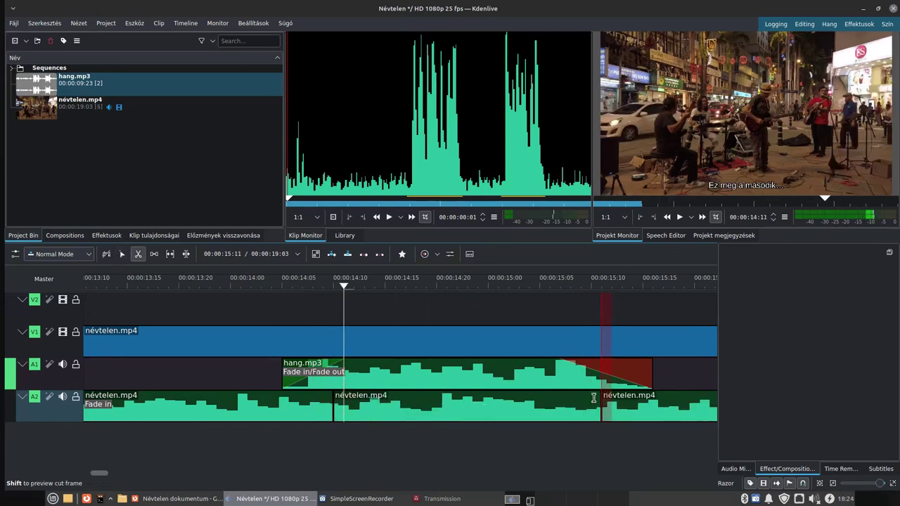
{"action": "left_click", "coordinate": [121, 254]}
{"action": "left_click", "coordinate": [468, 406]}
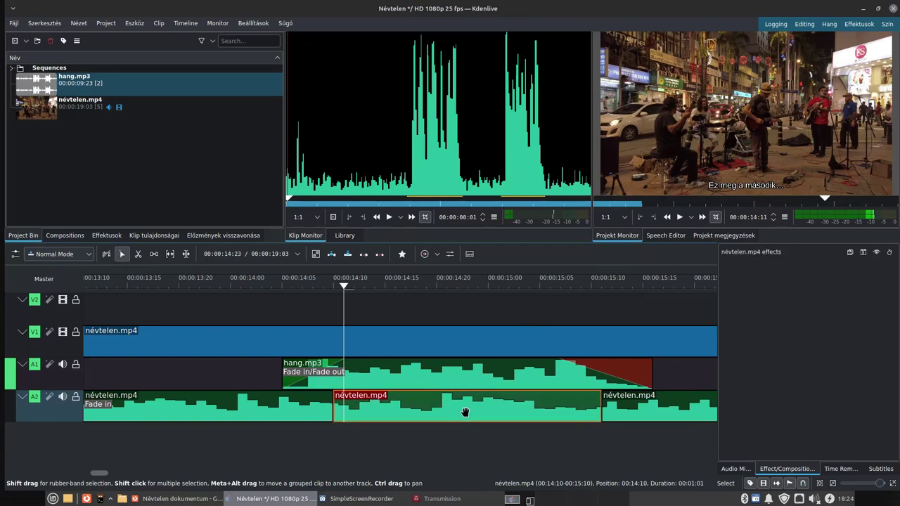
{"action": "key", "text": "Delete"}
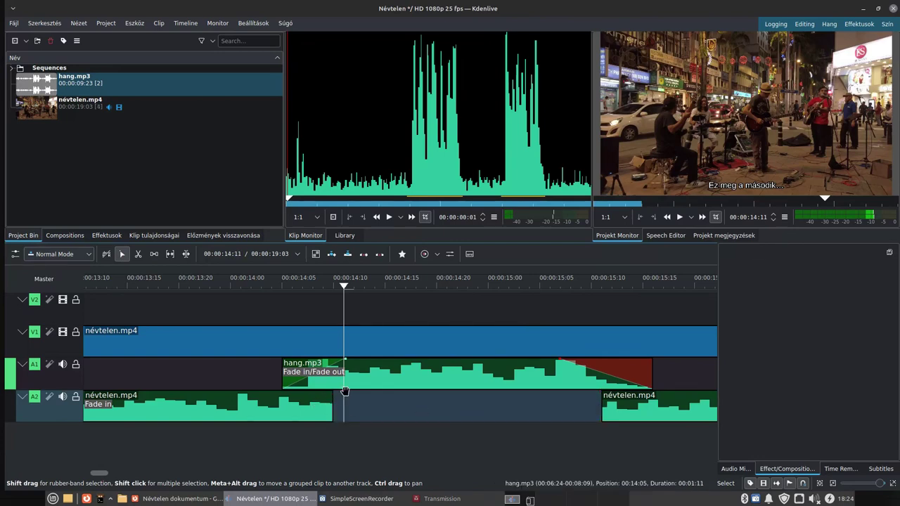
Fade out the A2 sound before the second gap and fade in the sound after it, each over about 5 frames
{"action": "left_click_drag", "start_coordinate": [332, 392], "coordinate": [287, 398]}
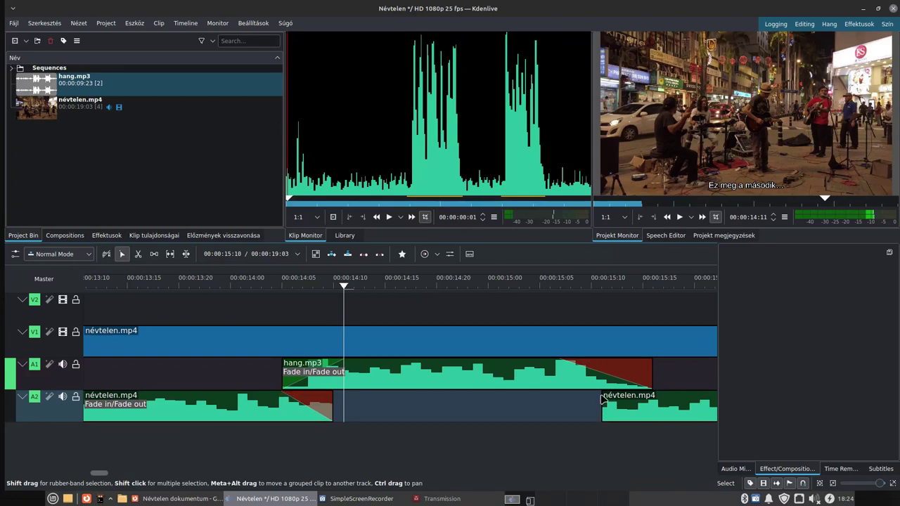
{"action": "left_click_drag", "start_coordinate": [603, 394], "coordinate": [651, 394]}
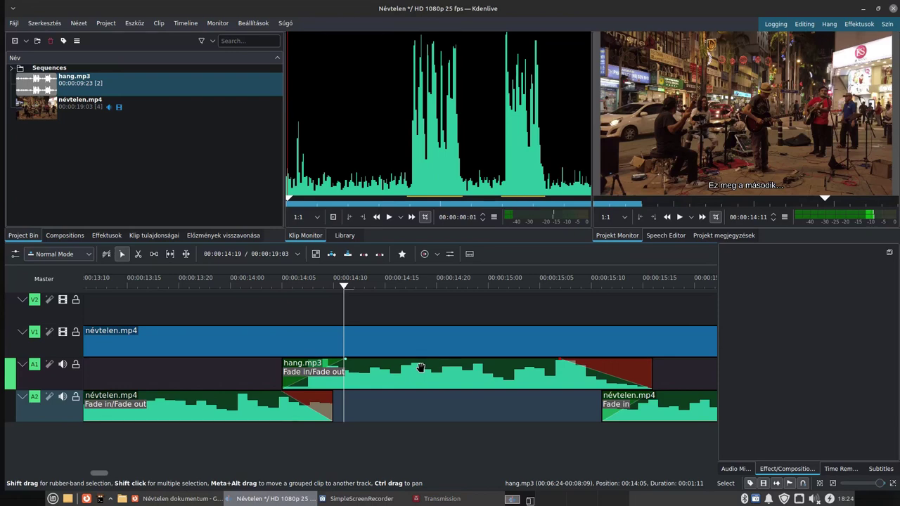
{"action": "left_click", "coordinate": [623, 294]}
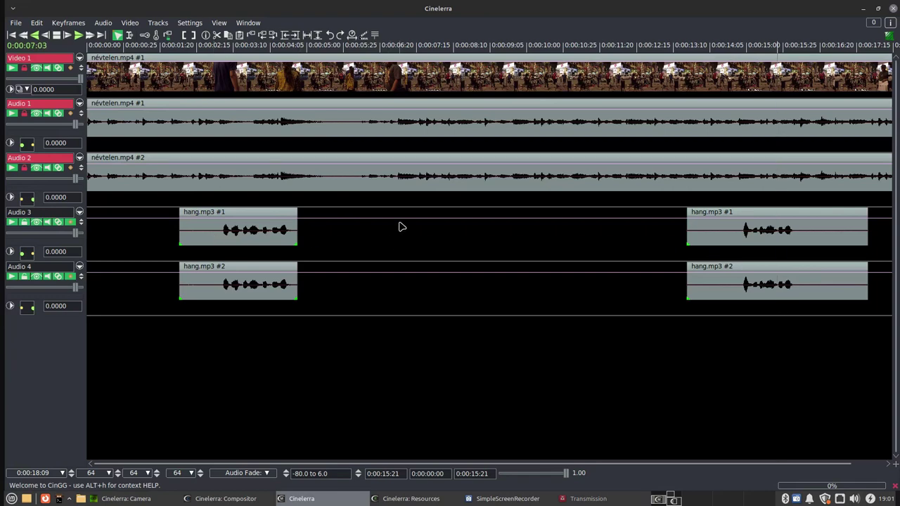
Add four fade keyframes to each of the two hang.mp3 narration clips, in pairs around the start and end of the speech
{"action": "left_click", "coordinate": [220, 23]}
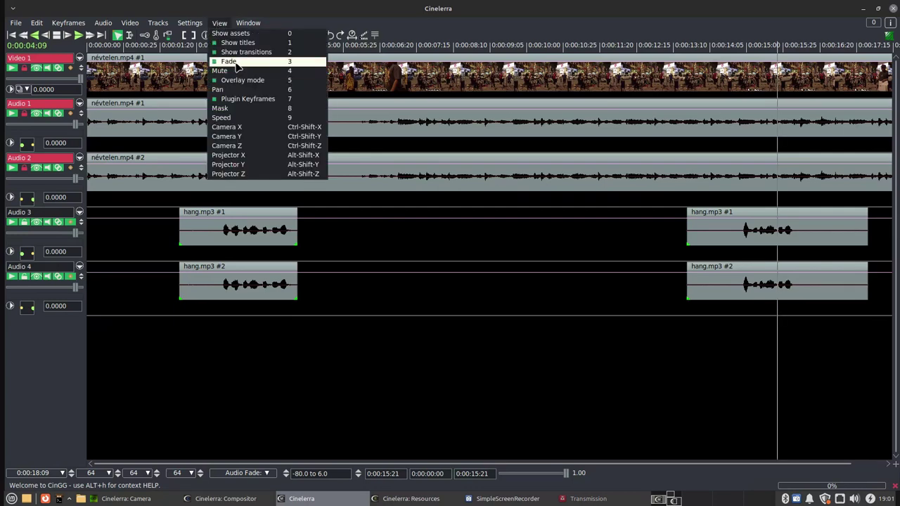
{"action": "left_click", "coordinate": [422, 242]}
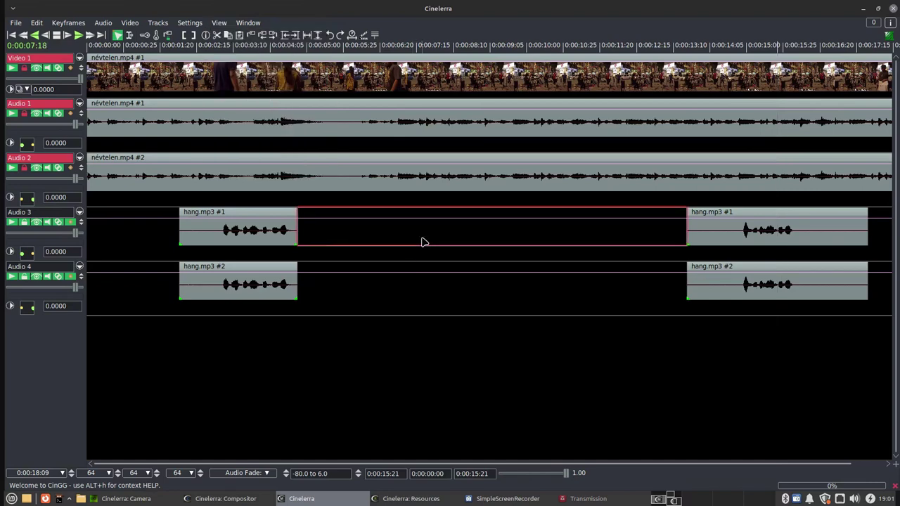
{"action": "left_click", "coordinate": [218, 220]}
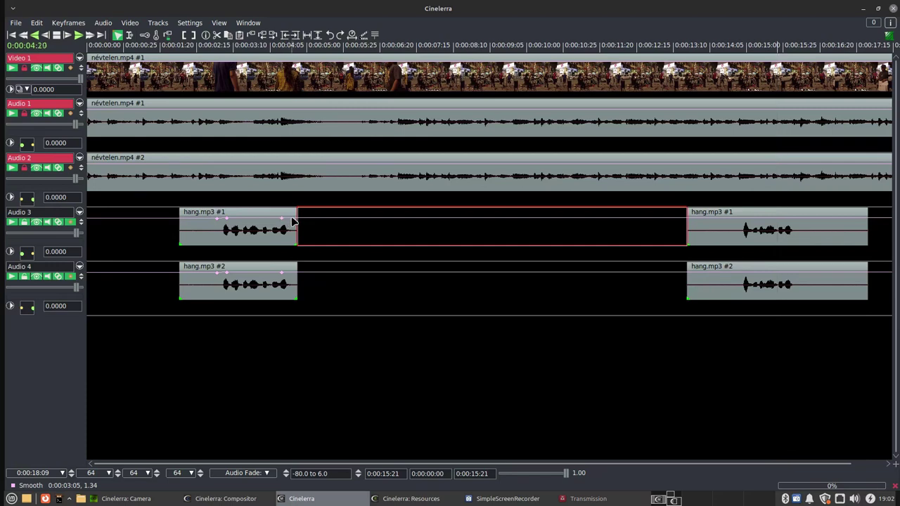
{"action": "left_click", "coordinate": [745, 219]}
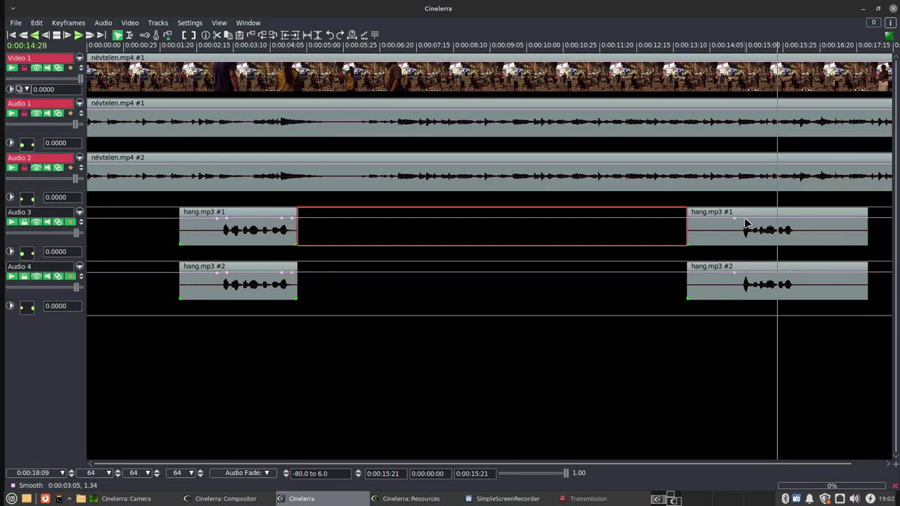
{"action": "left_click", "coordinate": [785, 218]}
{"action": "left_click", "coordinate": [797, 218]}
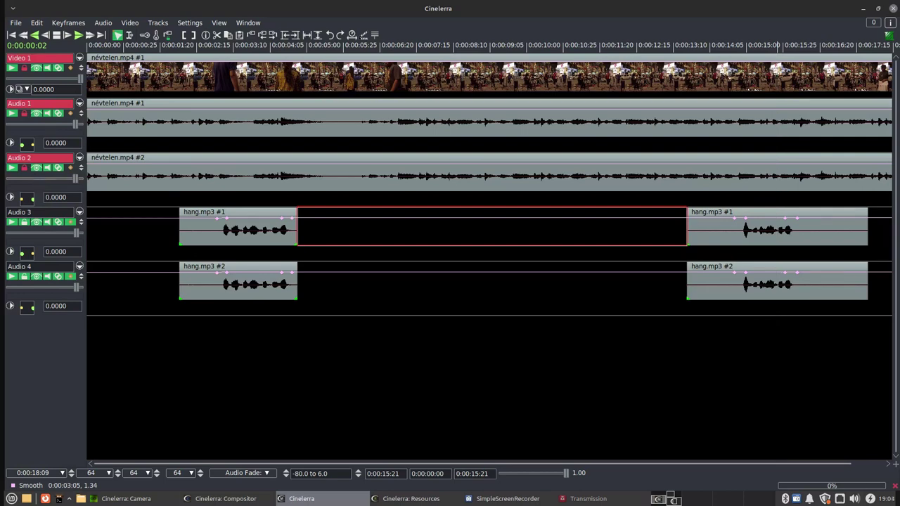
Lower the outer fade keyframes of the first narration clip to -80 at 0:00:02:24 and about -75 at 0:00:04:21
{"action": "left_click_drag", "start_coordinate": [217, 219], "coordinate": [211, 253]}
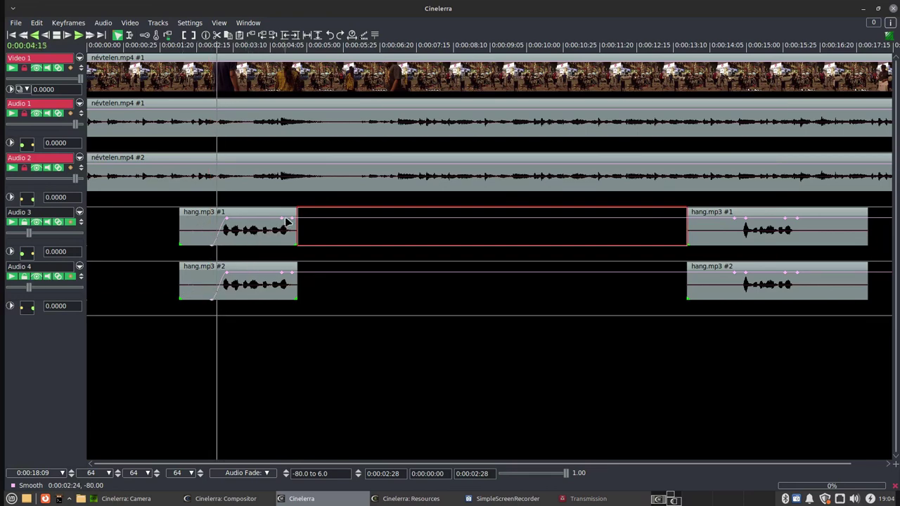
{"action": "left_click_drag", "start_coordinate": [290, 223], "coordinate": [301, 249]}
{"action": "left_click_drag", "start_coordinate": [721, 249], "coordinate": [806, 221]}
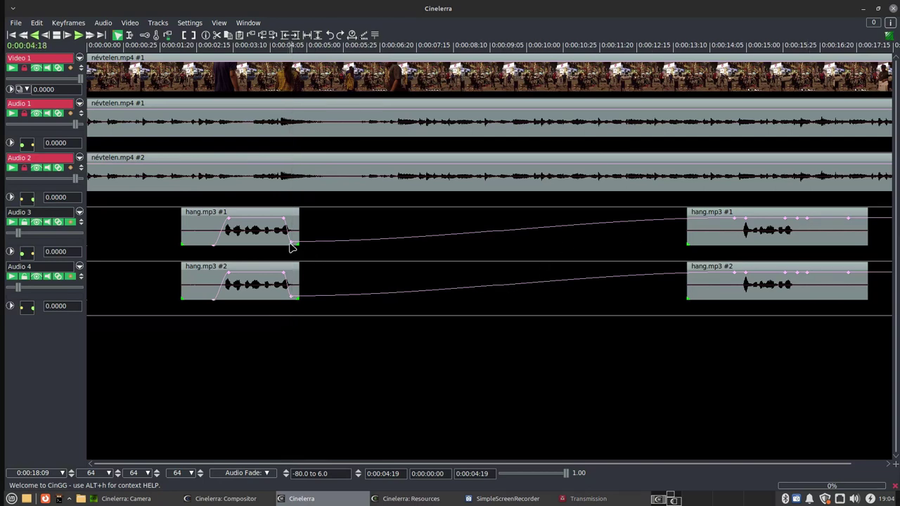
{"action": "mouse_move", "coordinate": [292, 248]}
{"action": "left_click_drag", "start_coordinate": [291, 248], "coordinate": [293, 249]}
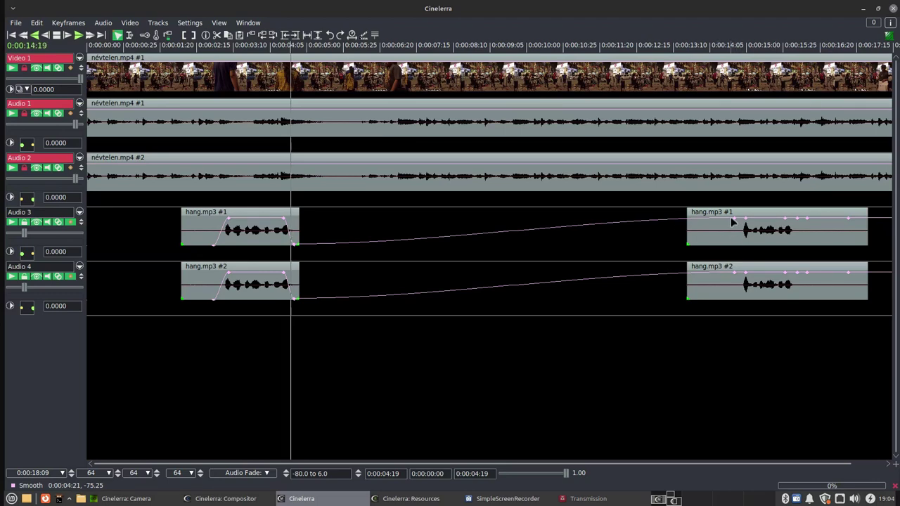
Lower the second narration clip's outer fade keyframes to -80 at 0:00:14:20 and about -71 at 0:00:16:05
{"action": "left_click_drag", "start_coordinate": [731, 221], "coordinate": [734, 245]}
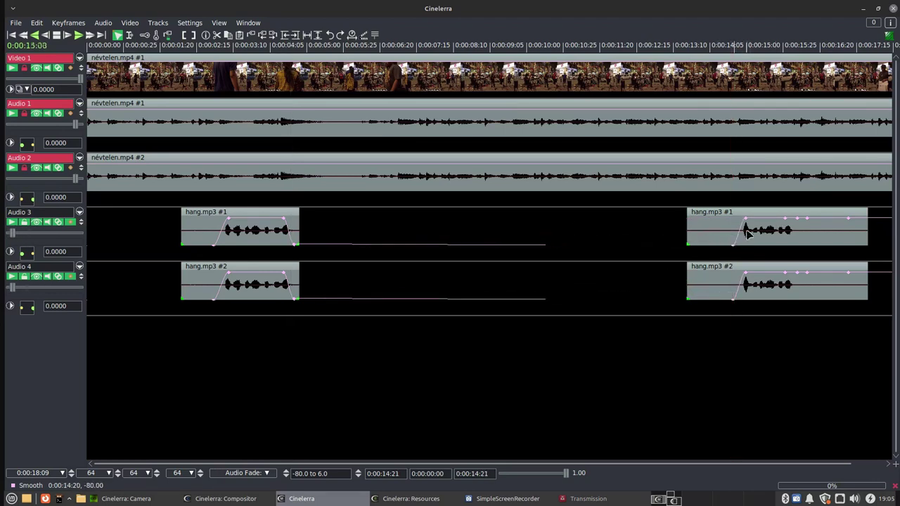
{"action": "left_click", "coordinate": [798, 222]}
{"action": "left_click_drag", "start_coordinate": [798, 223], "coordinate": [806, 240]}
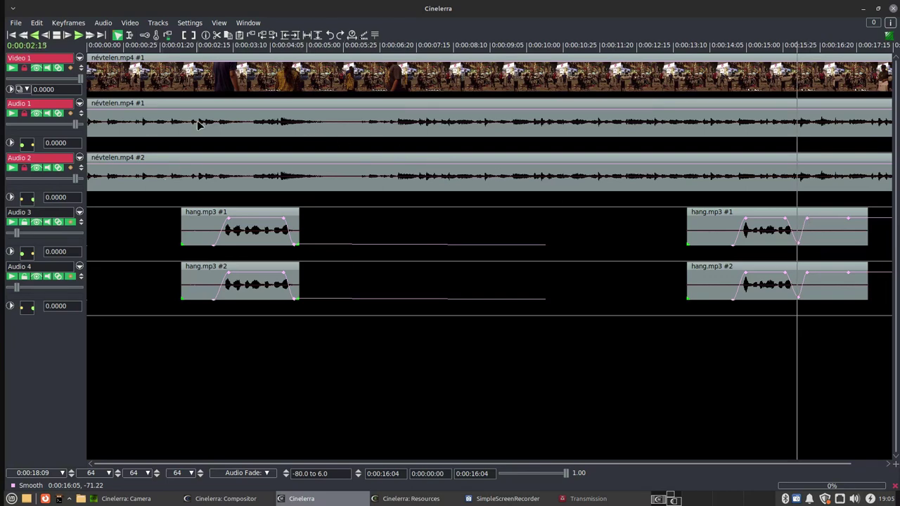
Unlock the Audio 1 and Audio 2 tracks and lock the Audio 3 and Audio 4 narration tracks
{"action": "left_click", "coordinate": [262, 133]}
{"action": "left_click", "coordinate": [35, 157]}
{"action": "left_click", "coordinate": [294, 176]}
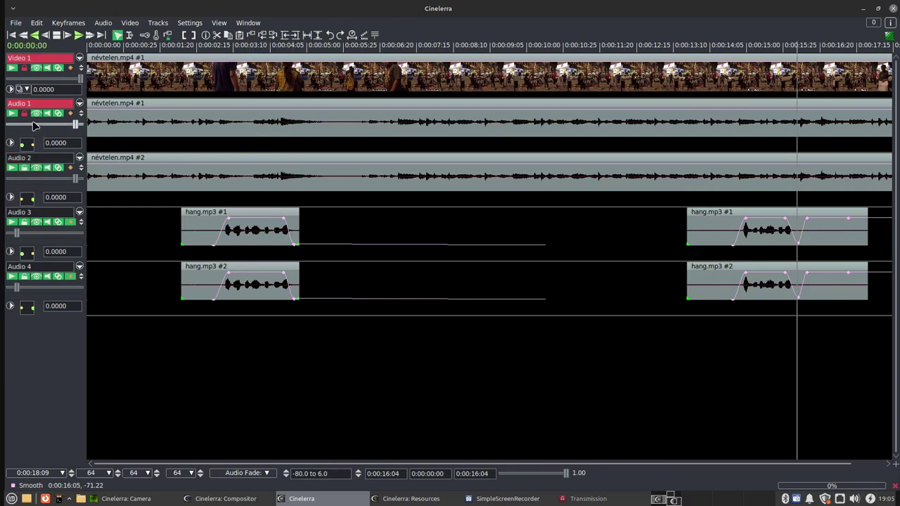
{"action": "left_click", "coordinate": [28, 105]}
{"action": "left_click", "coordinate": [24, 221]}
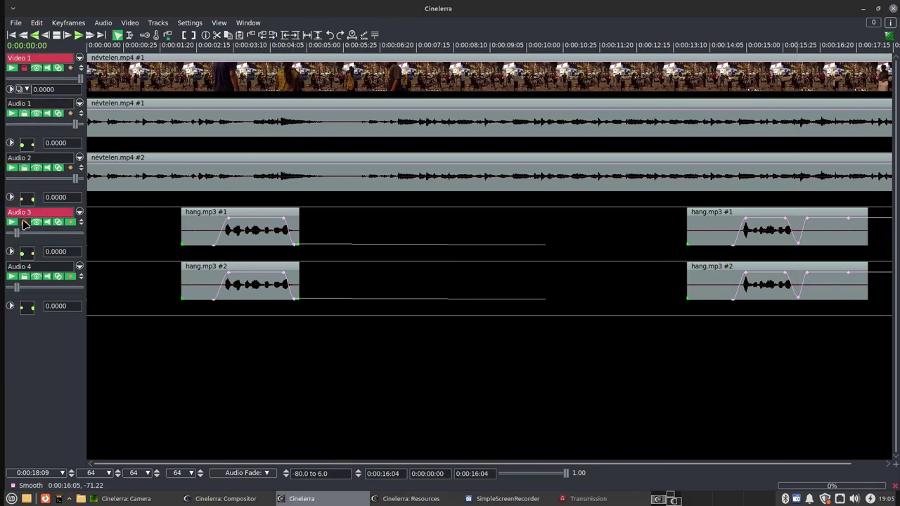
{"action": "left_click", "coordinate": [24, 277]}
Add four fade keyframes to the original sound on Audio 1 and Audio 2, in pairs at the first narration's speech start and end
{"action": "left_click", "coordinate": [227, 112]}
{"action": "left_click", "coordinate": [230, 110]}
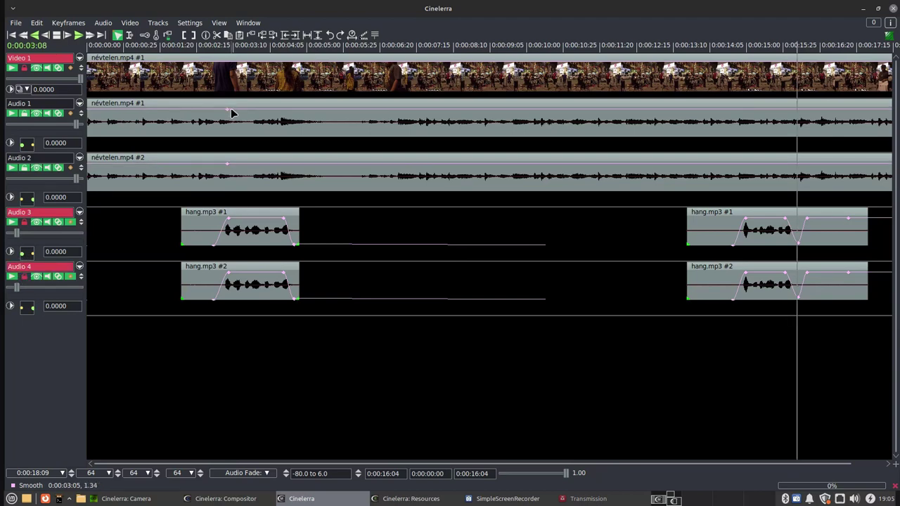
{"action": "left_click", "coordinate": [265, 117]}
{"action": "left_click", "coordinate": [278, 112]}
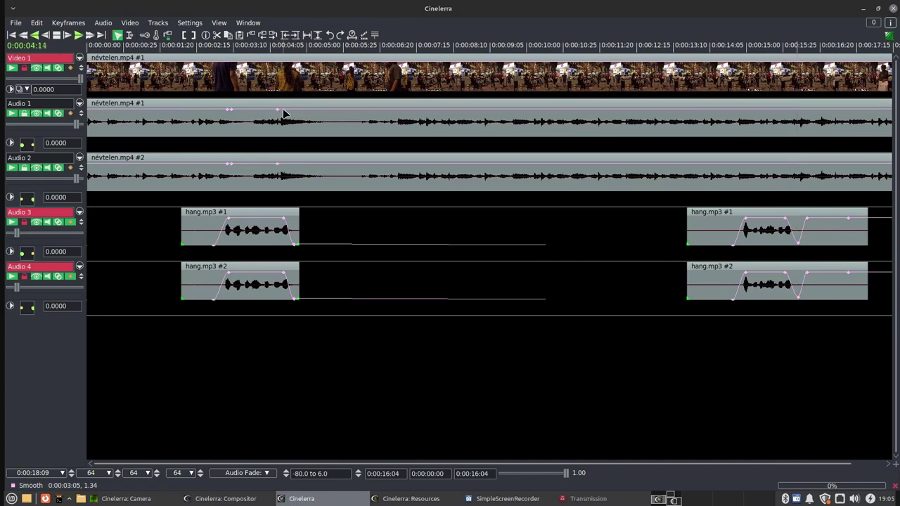
{"action": "left_click", "coordinate": [232, 113]}
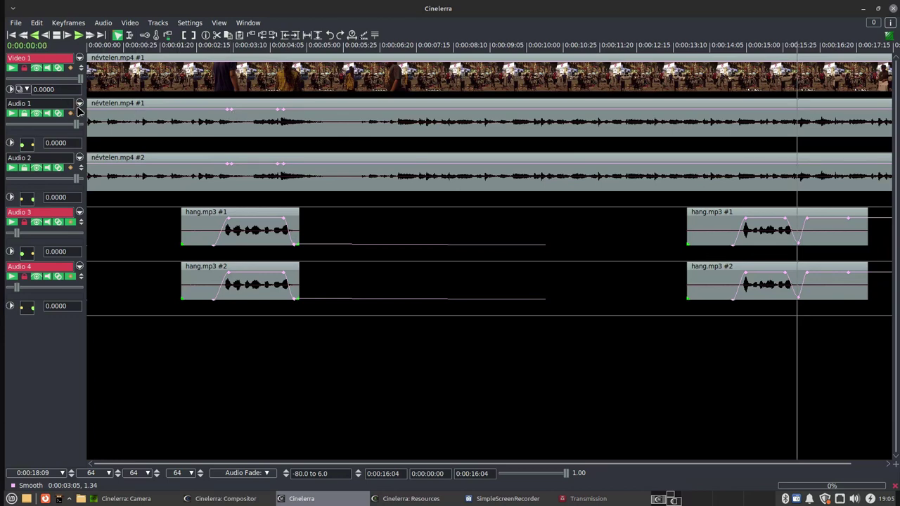
Expand the Audio 1 track and lower the two inner fade keyframes to about -34 at 0:00:03:10 and 0:00:04:07
{"action": "left_click", "coordinate": [81, 114]}
{"action": "left_click", "coordinate": [231, 114]}
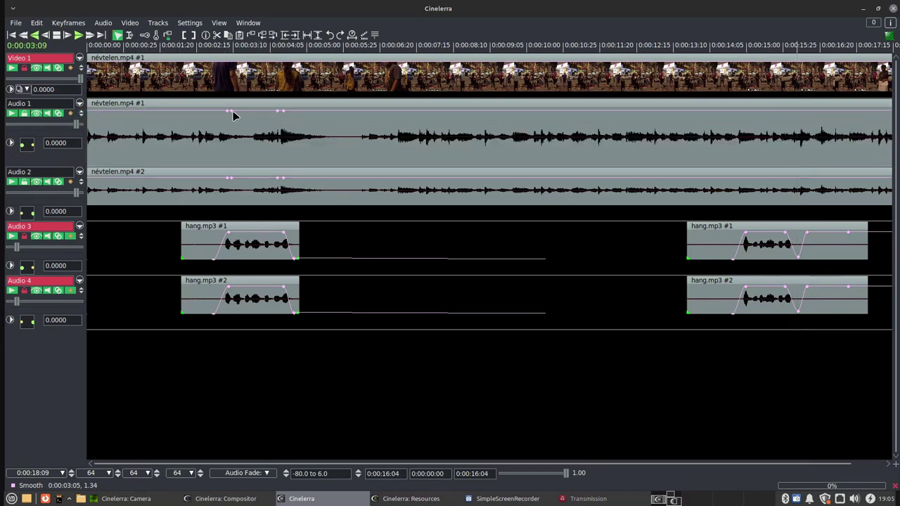
{"action": "left_click_drag", "start_coordinate": [233, 113], "coordinate": [238, 131]}
{"action": "left_click_drag", "start_coordinate": [236, 140], "coordinate": [236, 140]}
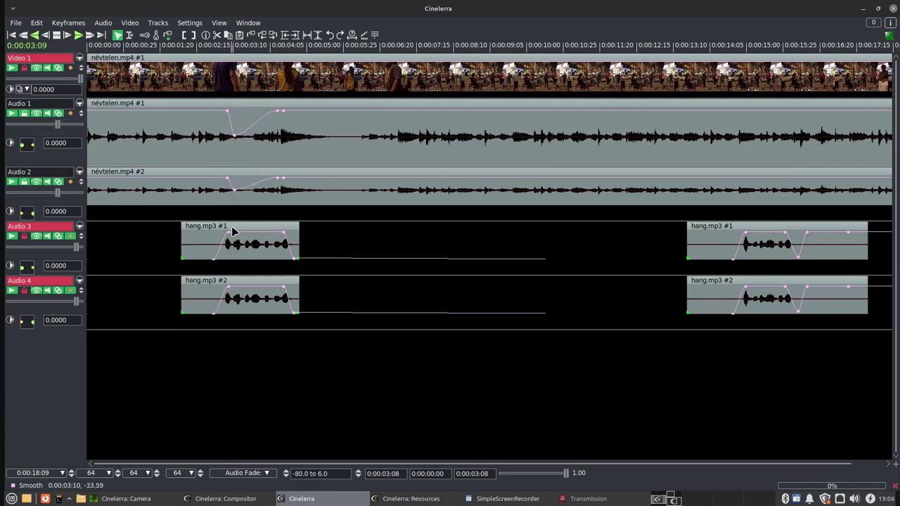
{"action": "left_click", "coordinate": [279, 112]}
{"action": "left_click_drag", "start_coordinate": [279, 113], "coordinate": [280, 140]}
{"action": "left_click", "coordinate": [283, 113]}
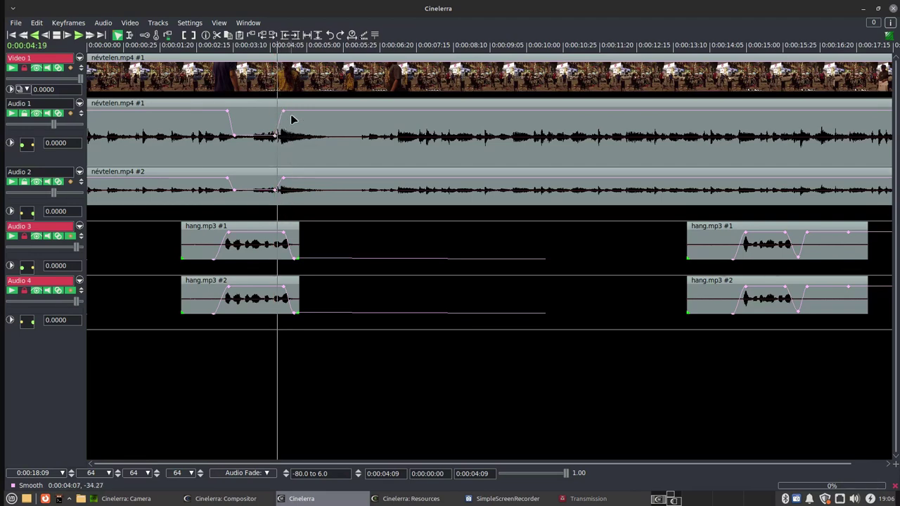